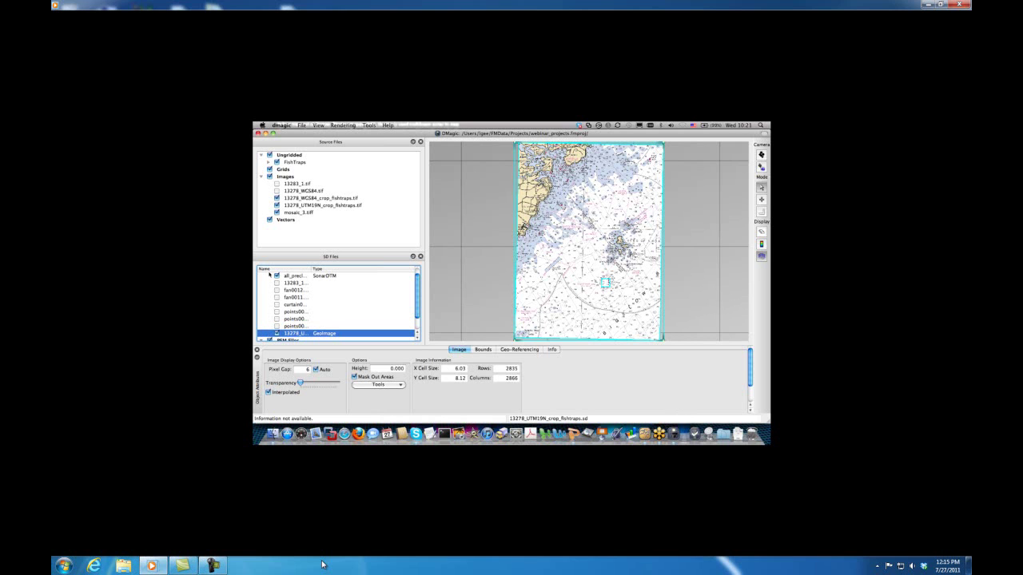
Collapse the Images source group, expand the FishTraps group and select all its sonar files.
click(261, 176)
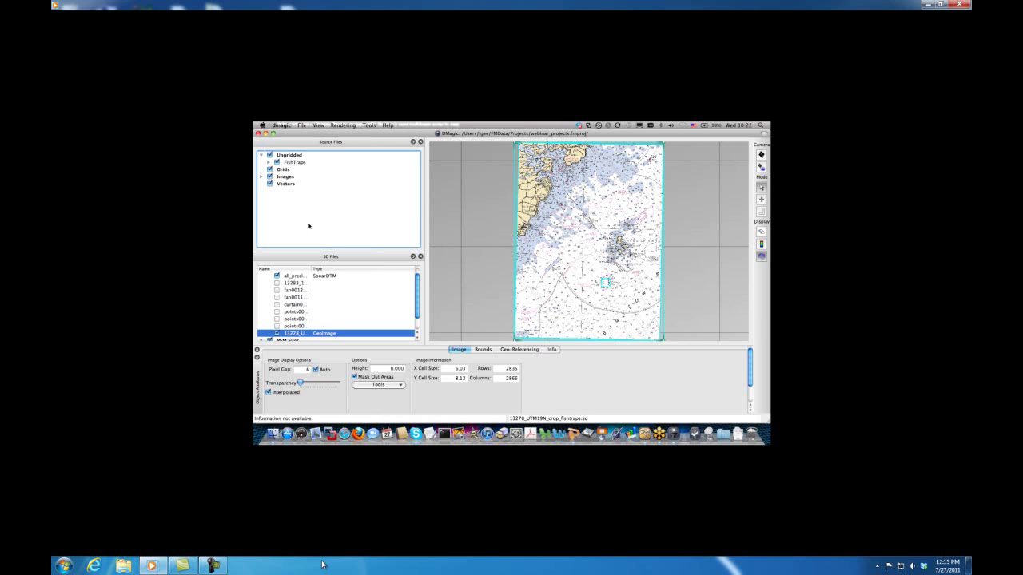
click(269, 162)
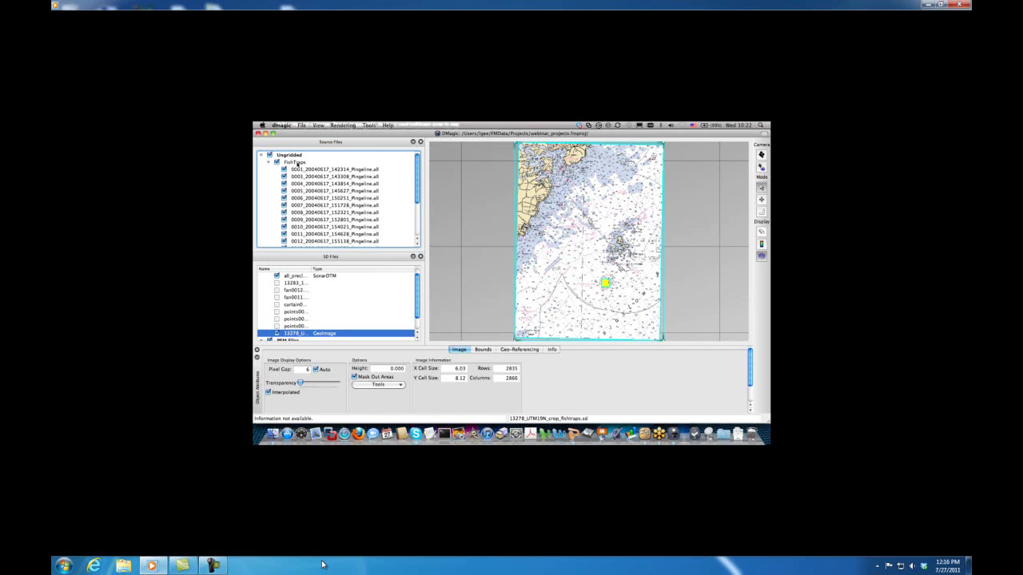
click(295, 162)
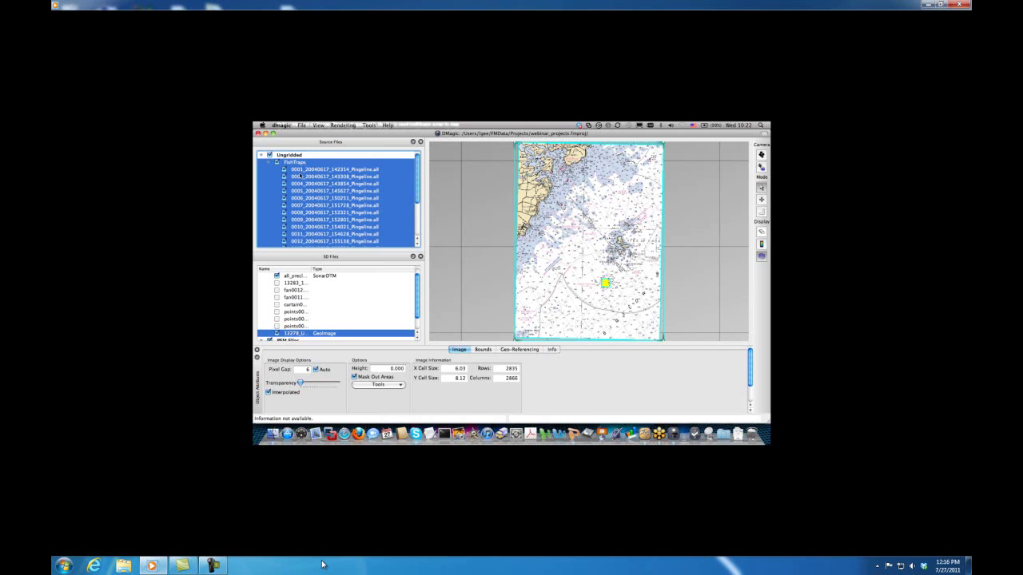
View the metadata of the source file 0001_20040617_142314_Pingeline.all, then close it.
click(302, 169)
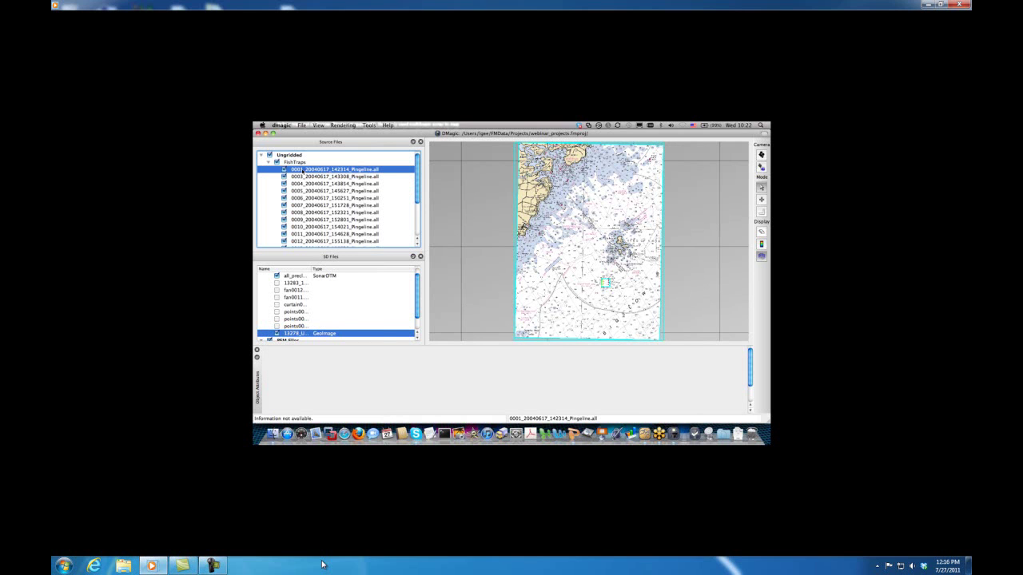
right_click(304, 170)
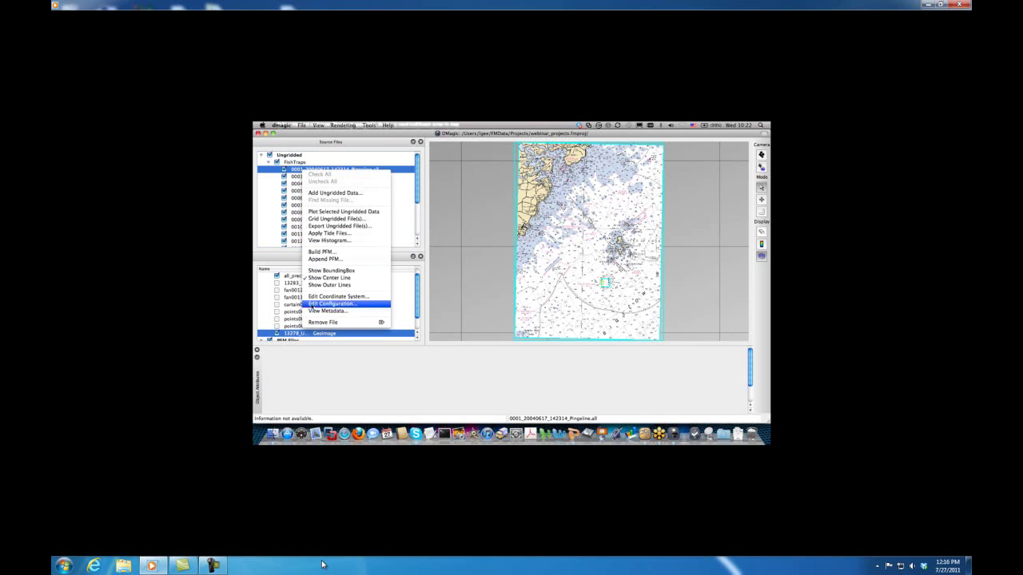
click(313, 311)
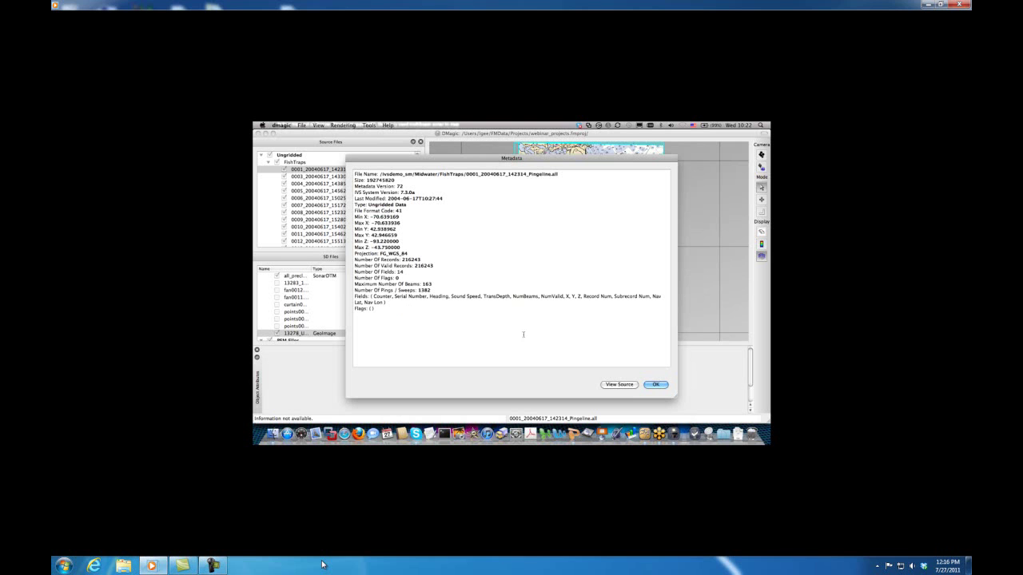
click(655, 385)
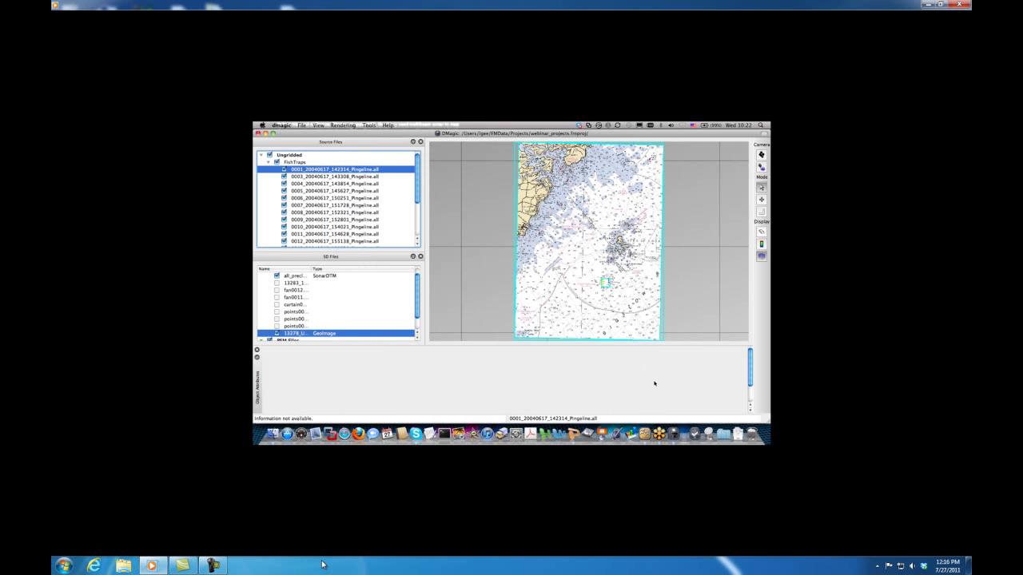
Switch to Finder, inspect the original sonar files in FishTraps and its parent Midwater folder, and close that window.
key(super+Tab)
key(super+Tab)
key(super+Tab)
key(super+Tab)
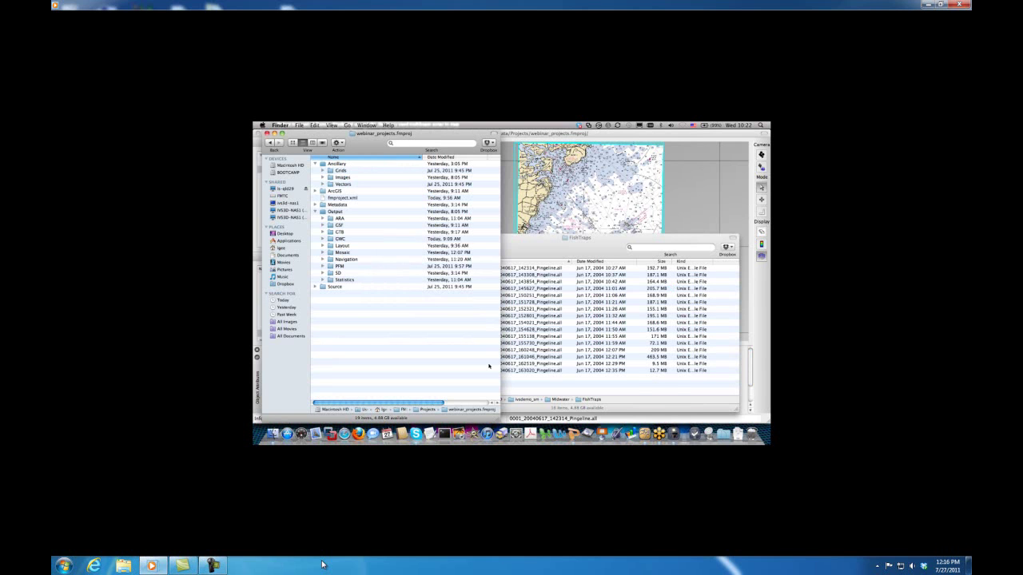
click(549, 250)
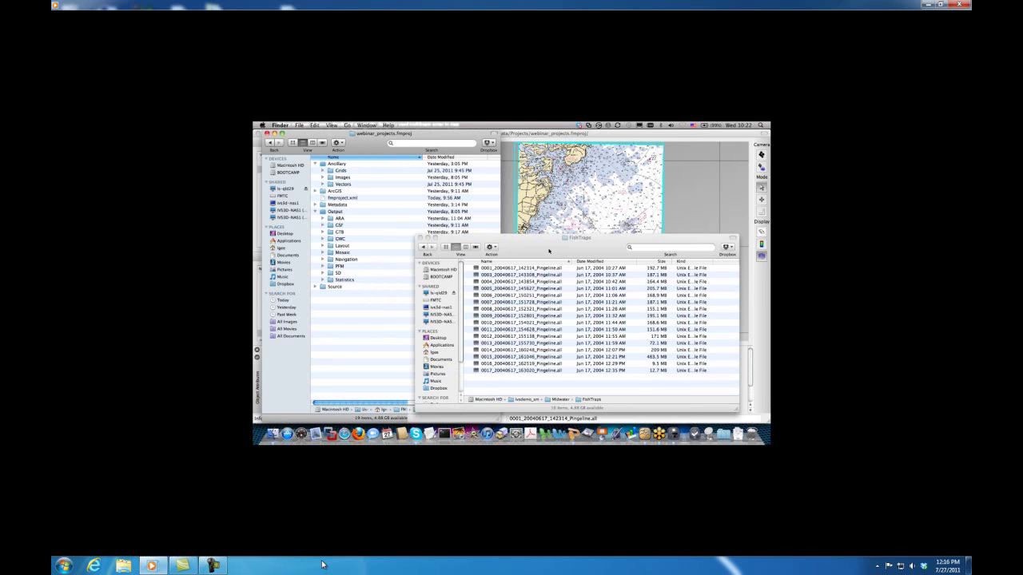
drag(521, 251, 506, 238)
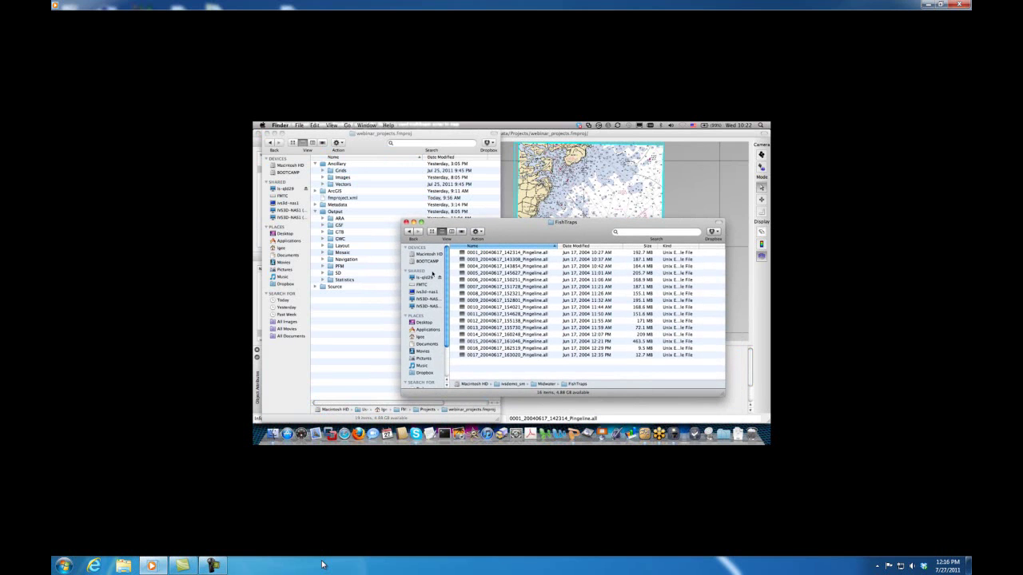
click(409, 231)
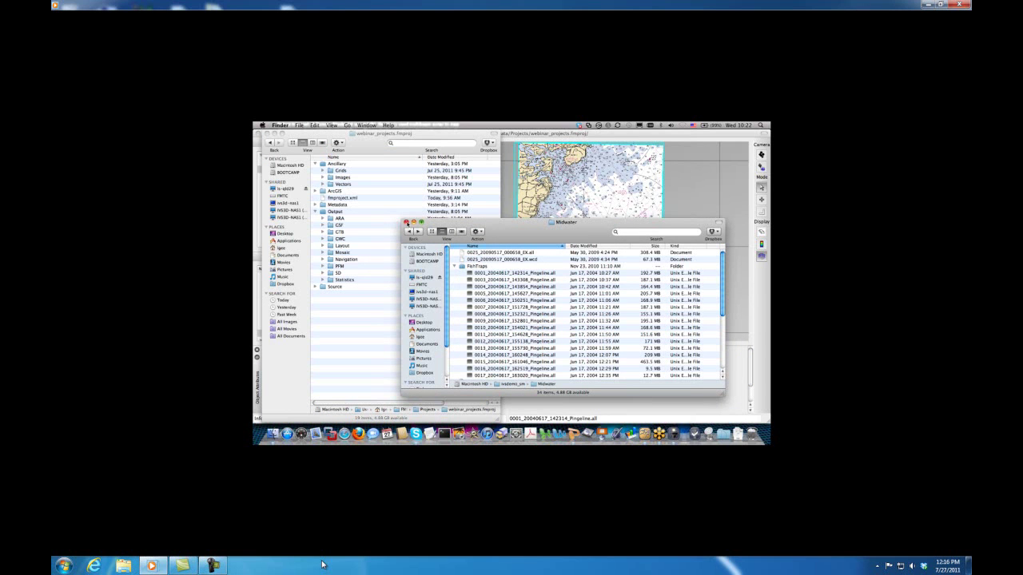
click(406, 222)
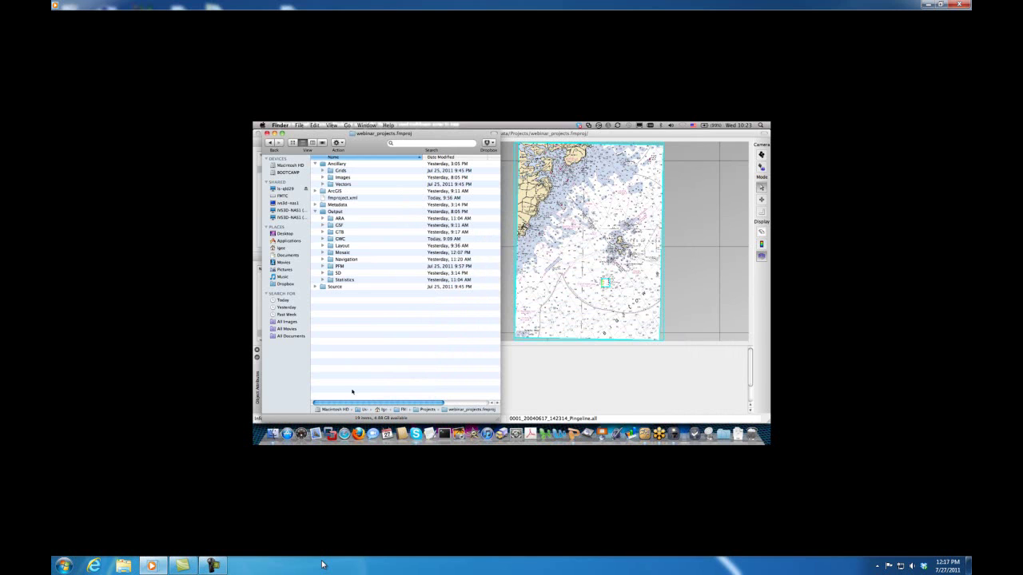
Browse from the Projects folder into webinar_projects.fmproj and examine its Ancillary and Metadata folders.
click(270, 143)
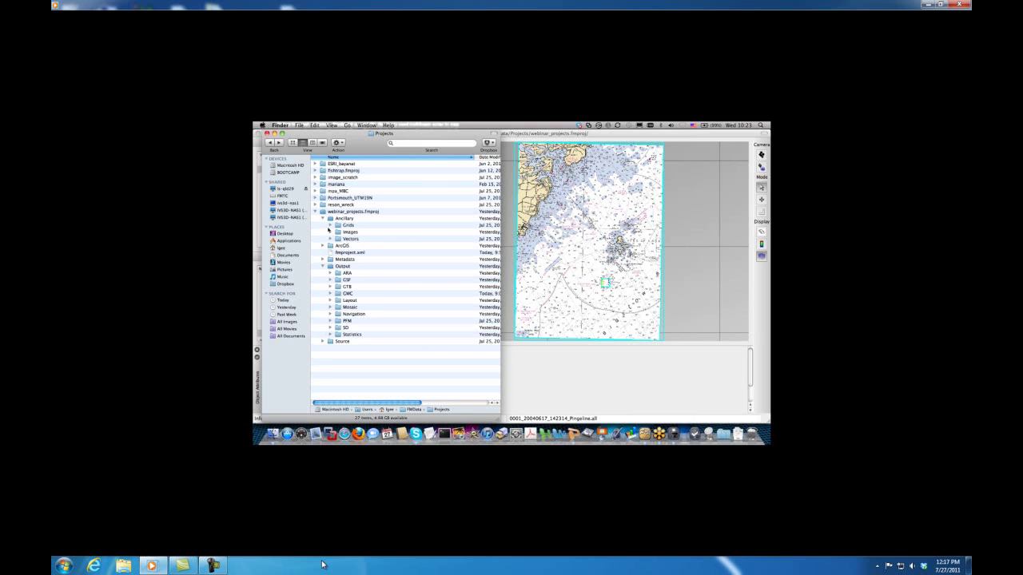
double_click(323, 210)
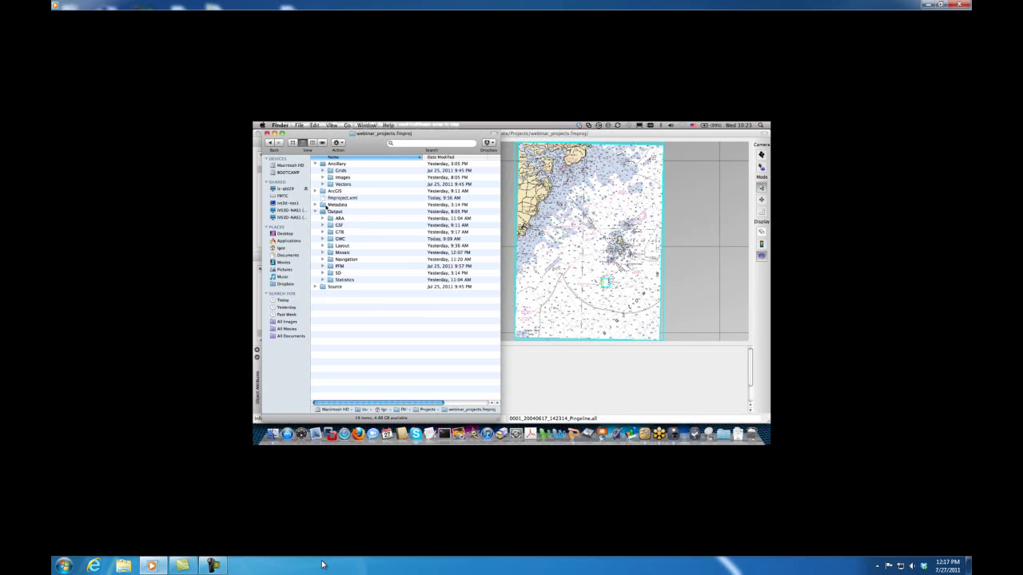
click(316, 164)
click(316, 164)
click(315, 205)
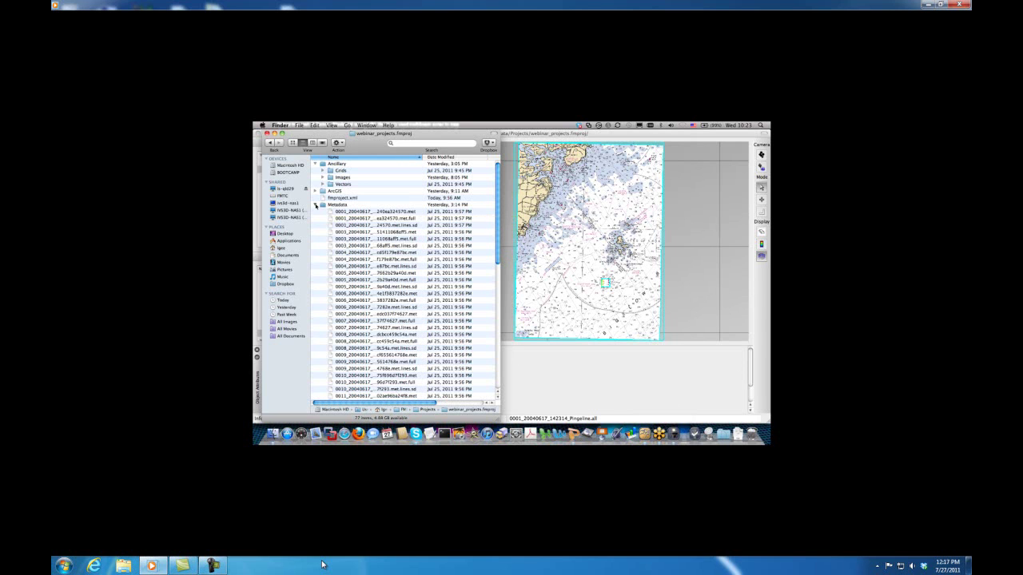
click(315, 204)
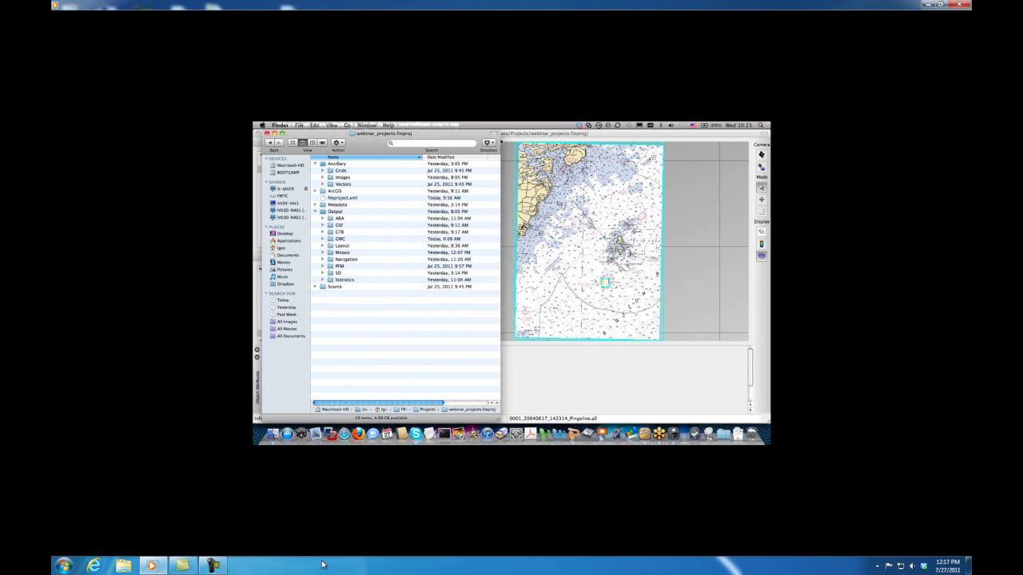
Return to DMagic and review the SD Files and PFM Files groups by collapsing and re-expanding SD Files.
click(525, 134)
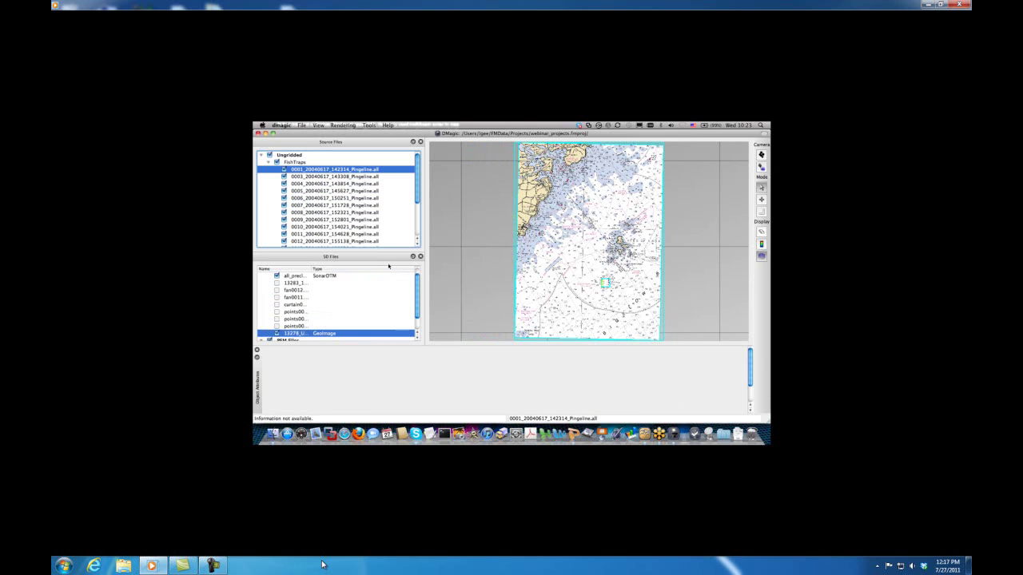
scroll(416, 280, up, 1)
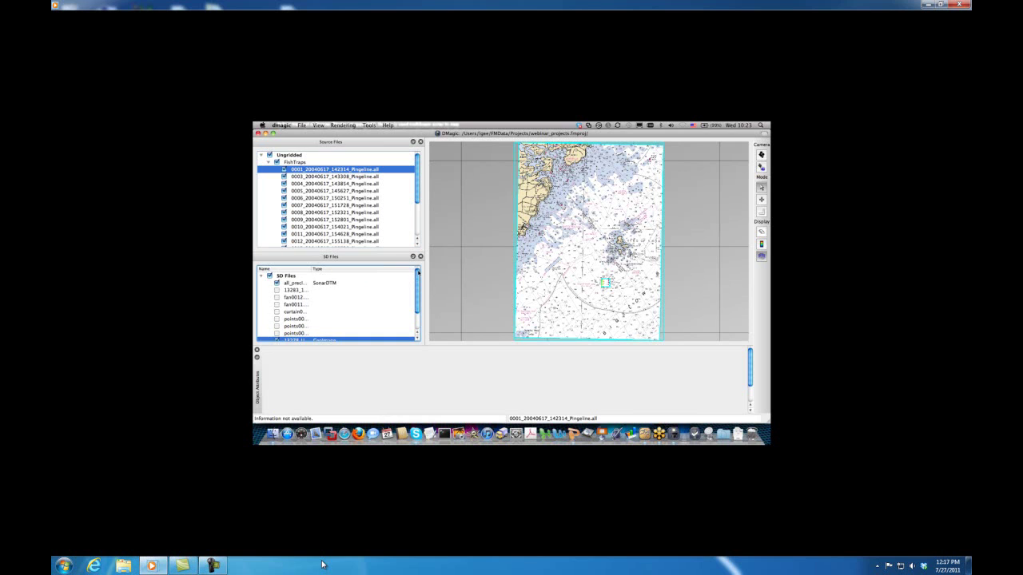
click(262, 276)
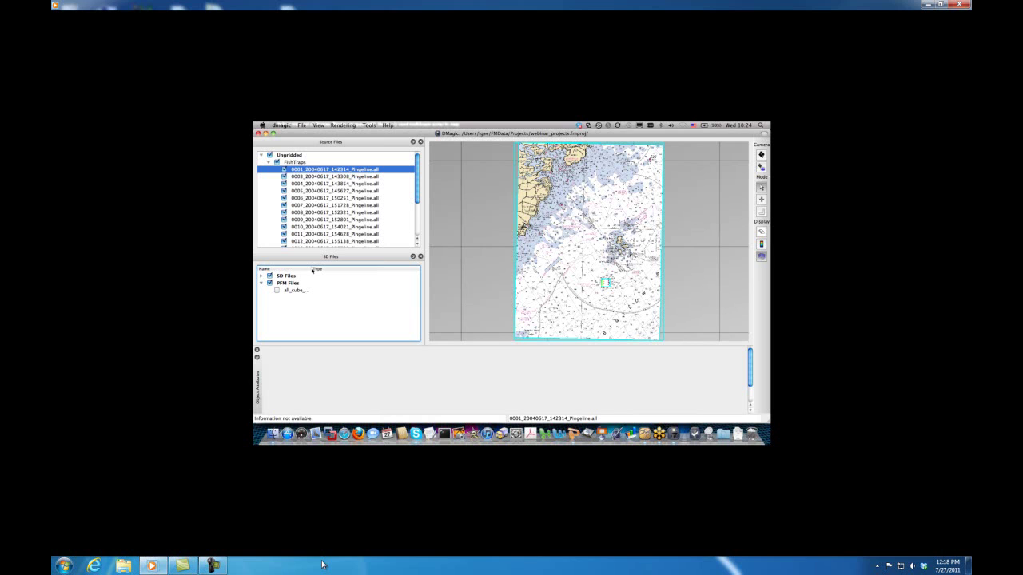
click(261, 275)
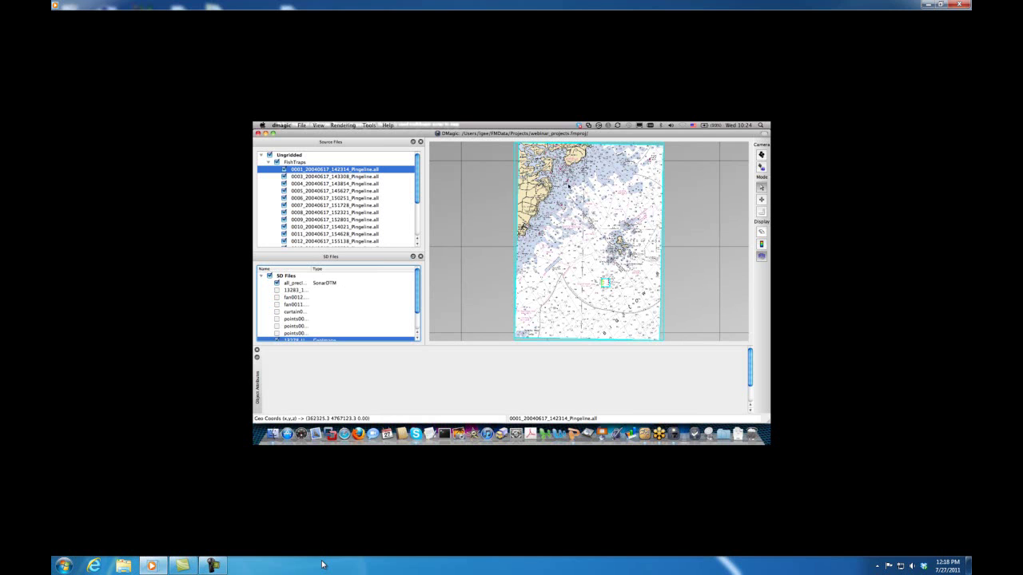
Examine the nautical chart around the fish traps survey area south of the Isles of Shoals.
scroll(613, 247, up, 5)
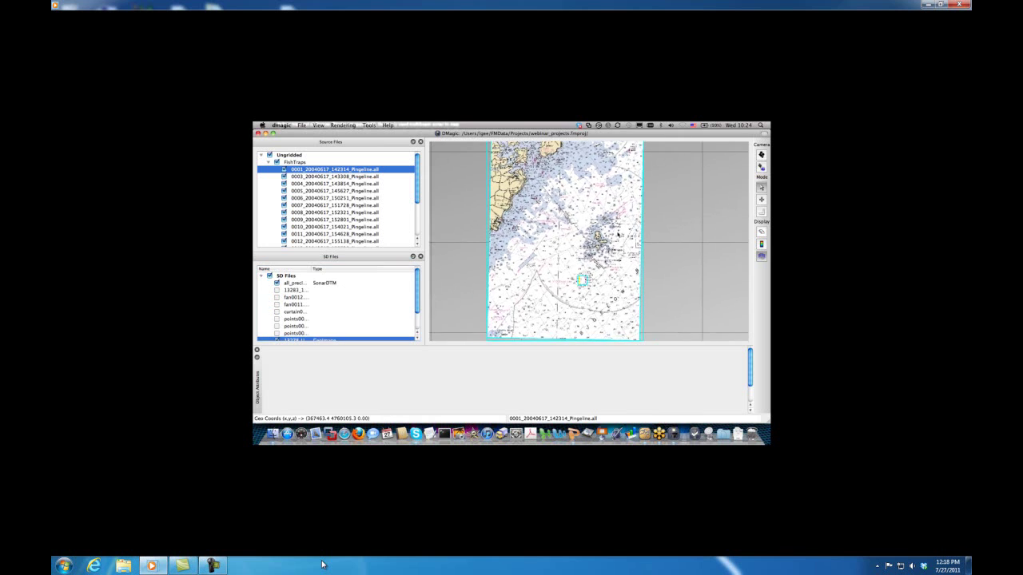
scroll(626, 220, up, 4)
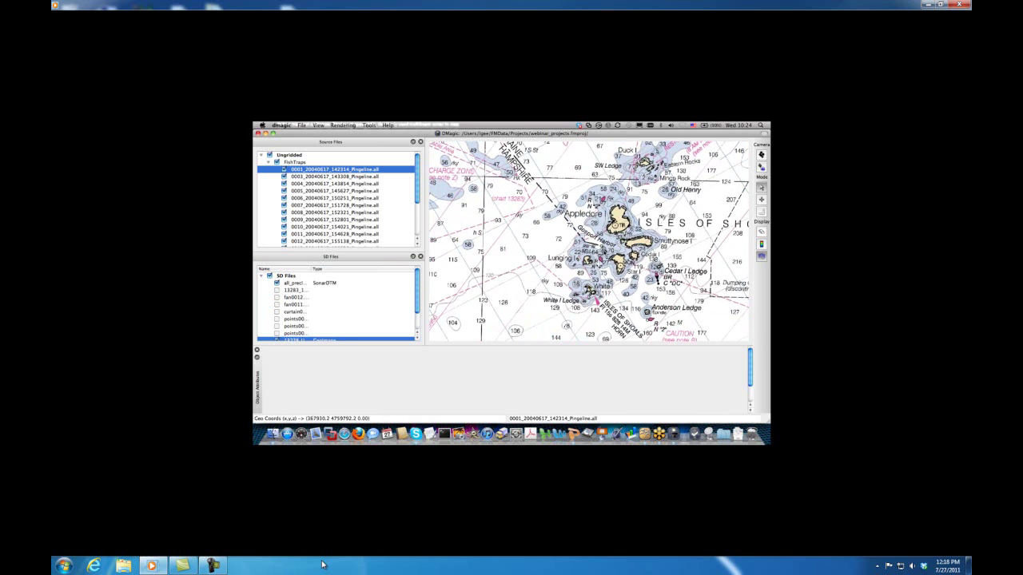
double_click(558, 294)
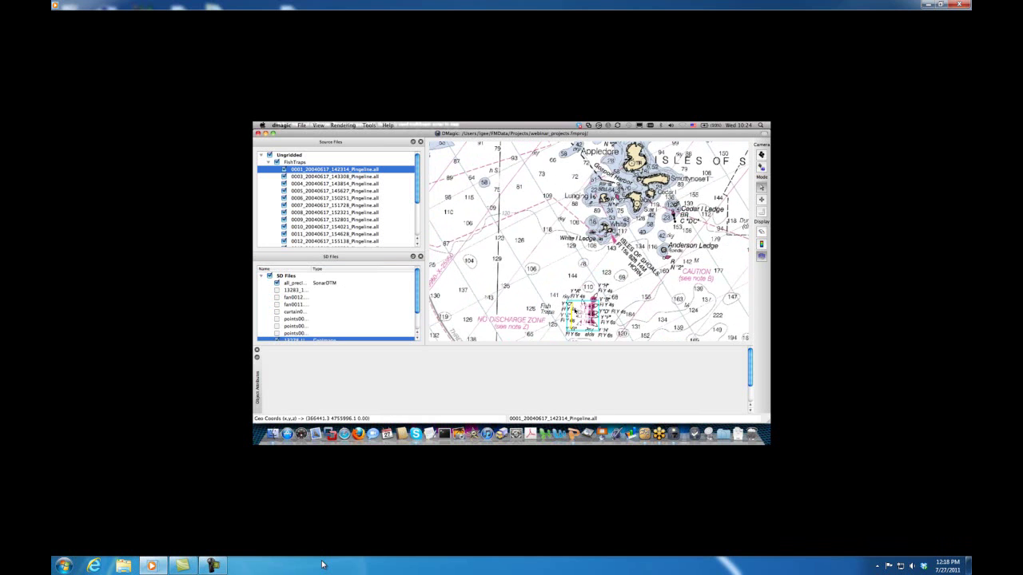
double_click(576, 311)
scroll(591, 280, up, 2)
scroll(591, 281, up, 4)
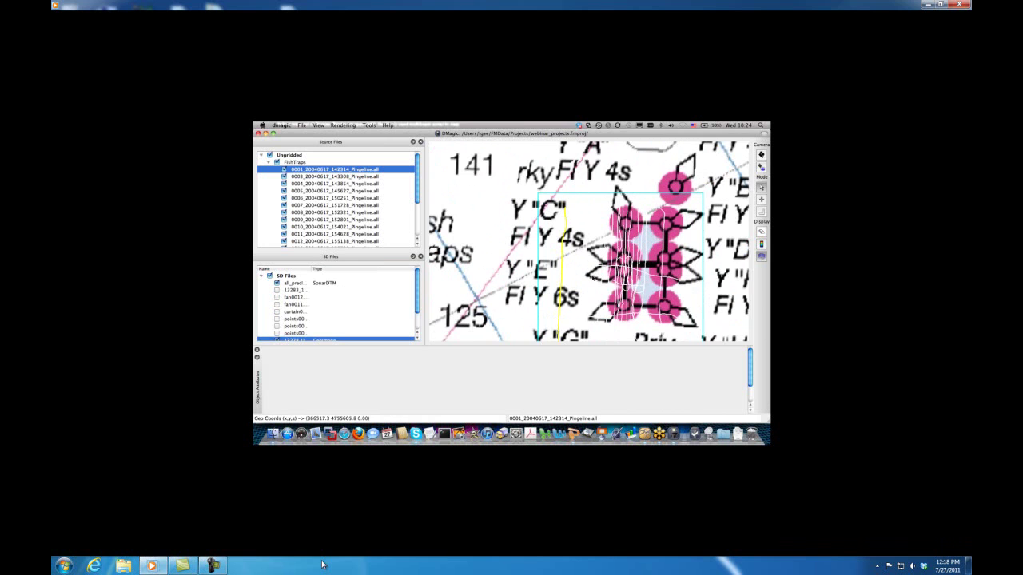
scroll(503, 244, down, 3)
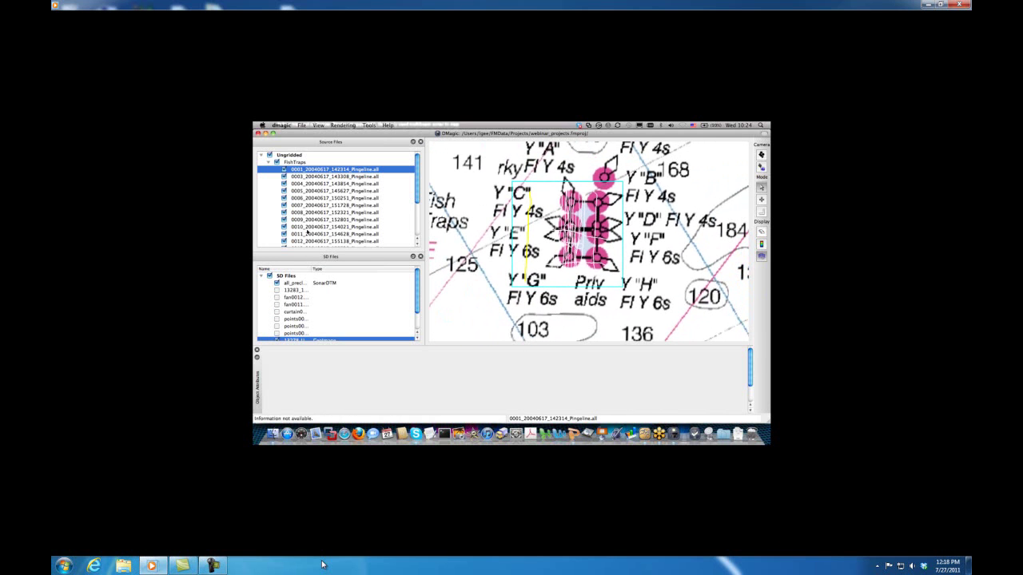
Hide the 13278_UTM19N_crop_fishtraps.sd chart image and select survey line 0003_20040617_143308_Pingeline.all in the scene.
scroll(412, 288, down, 3)
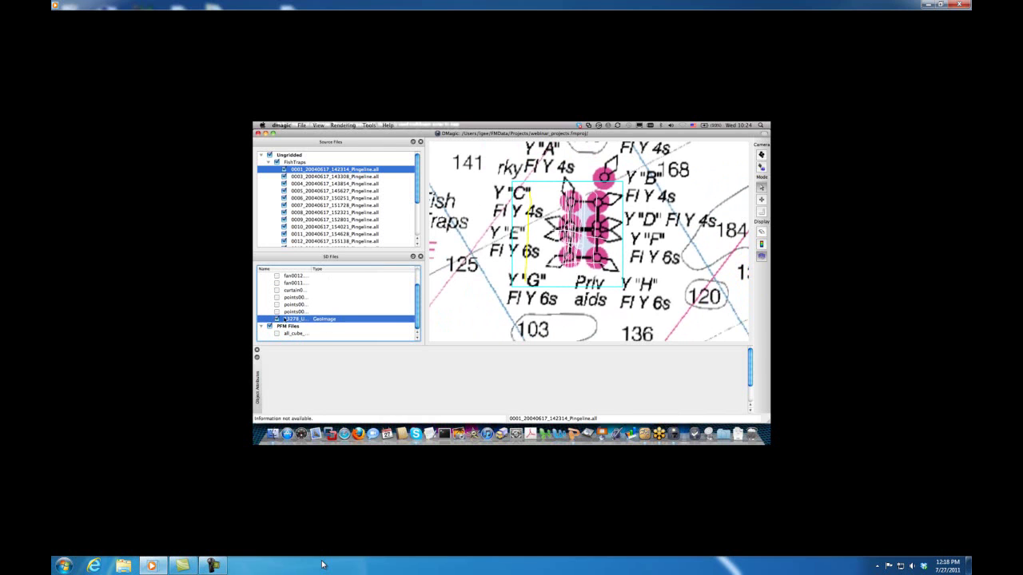
click(276, 319)
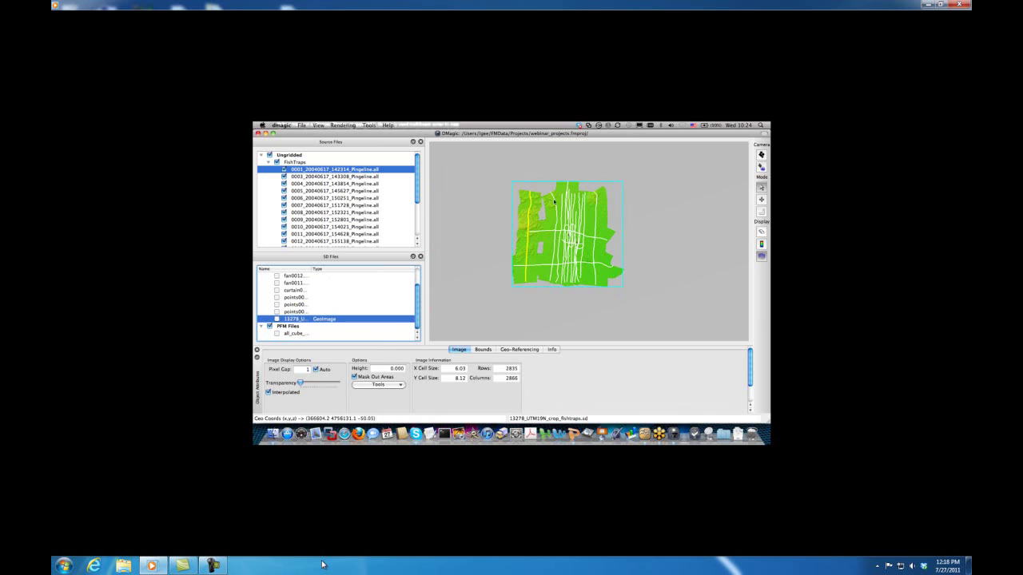
scroll(567, 245, up, 6)
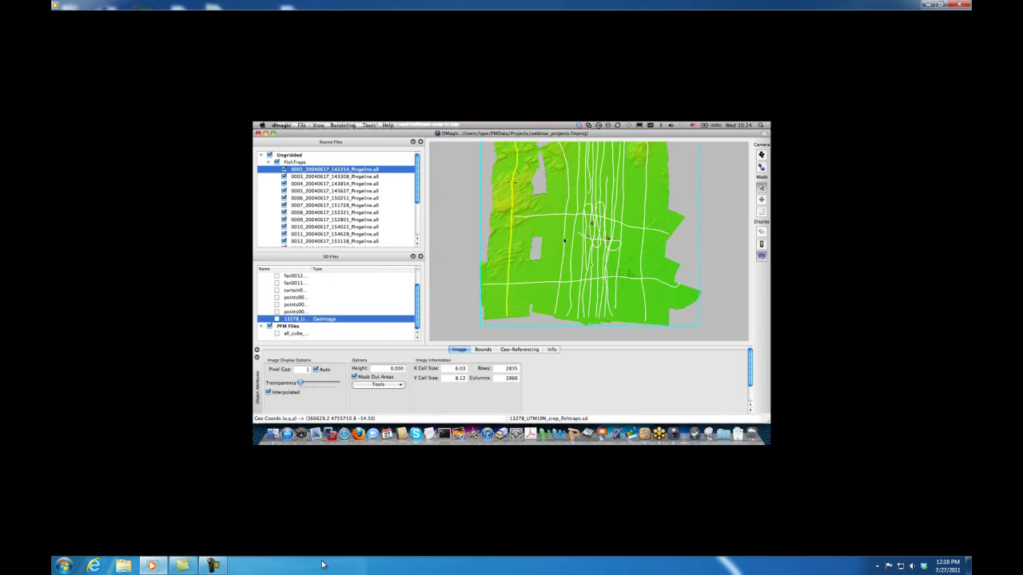
click(564, 239)
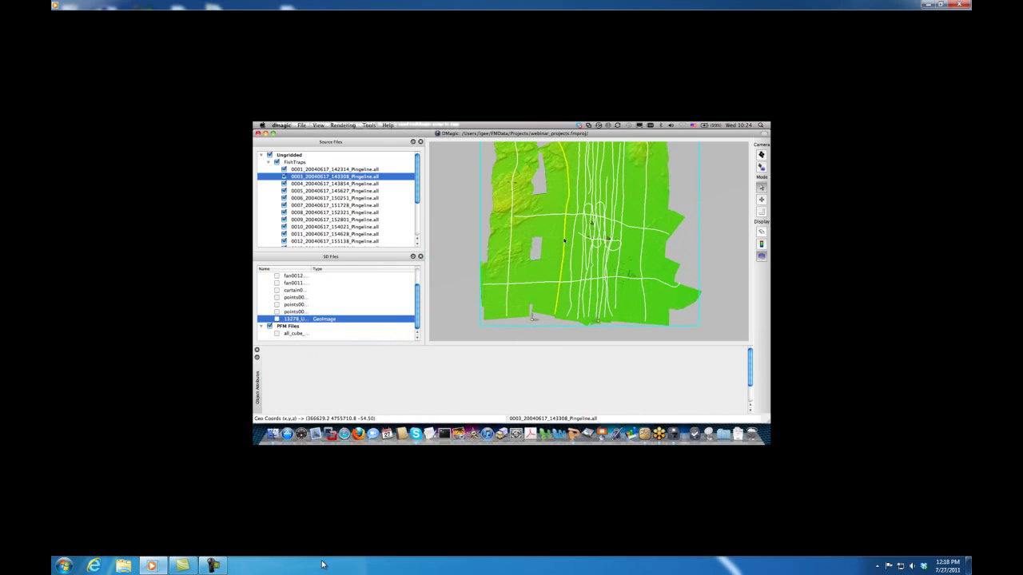
Collapse the FishTraps group, close DMagic, and launch FMGeocoder Toolbox with the previous webinar_projects.fmproj project.
click(269, 162)
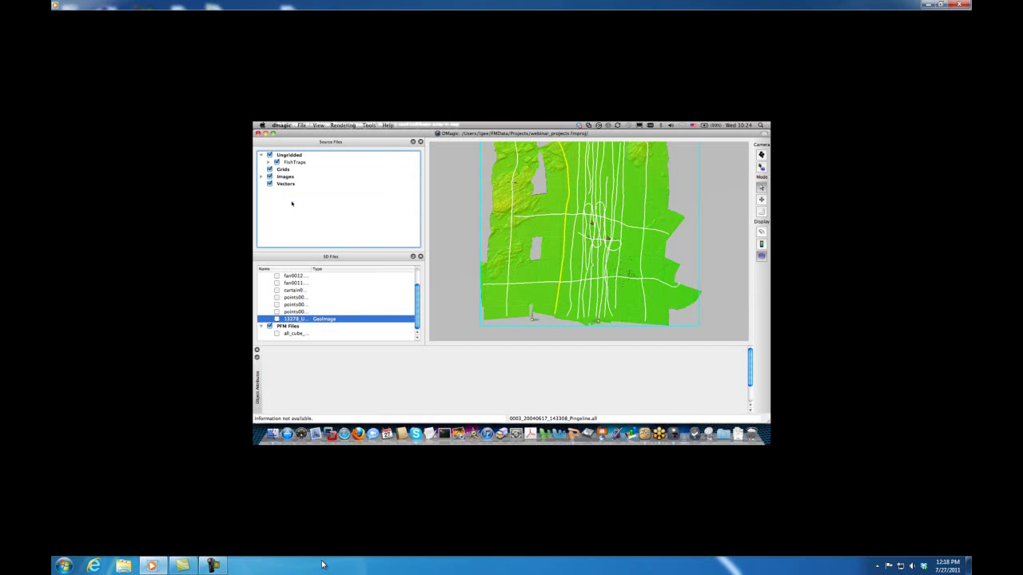
click(257, 134)
click(687, 433)
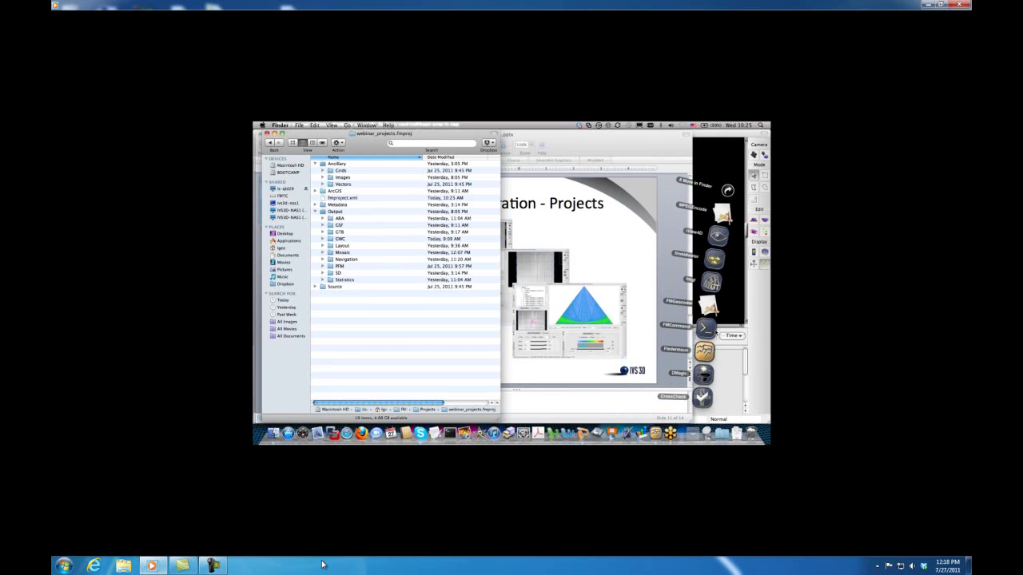
click(711, 282)
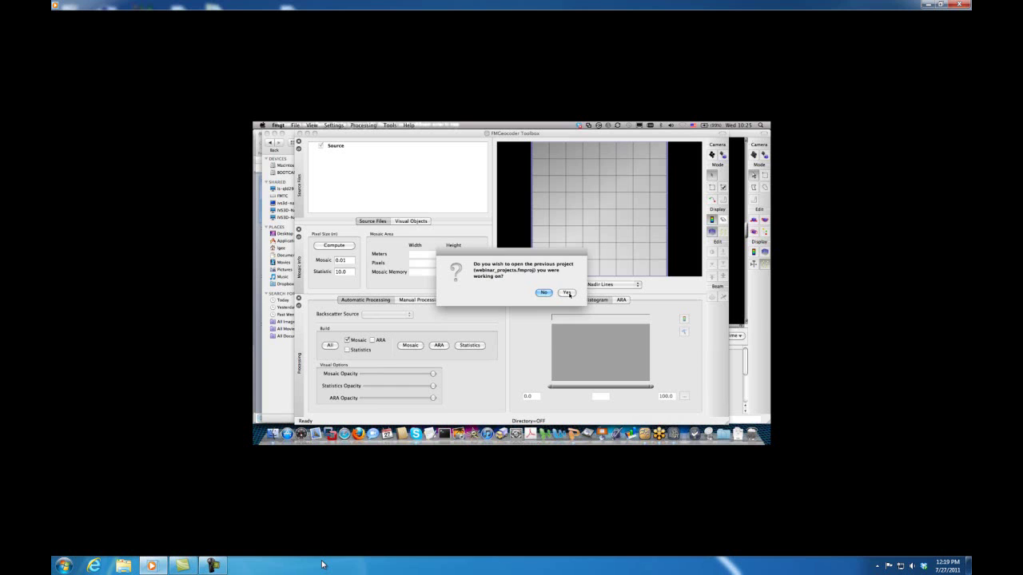
click(567, 293)
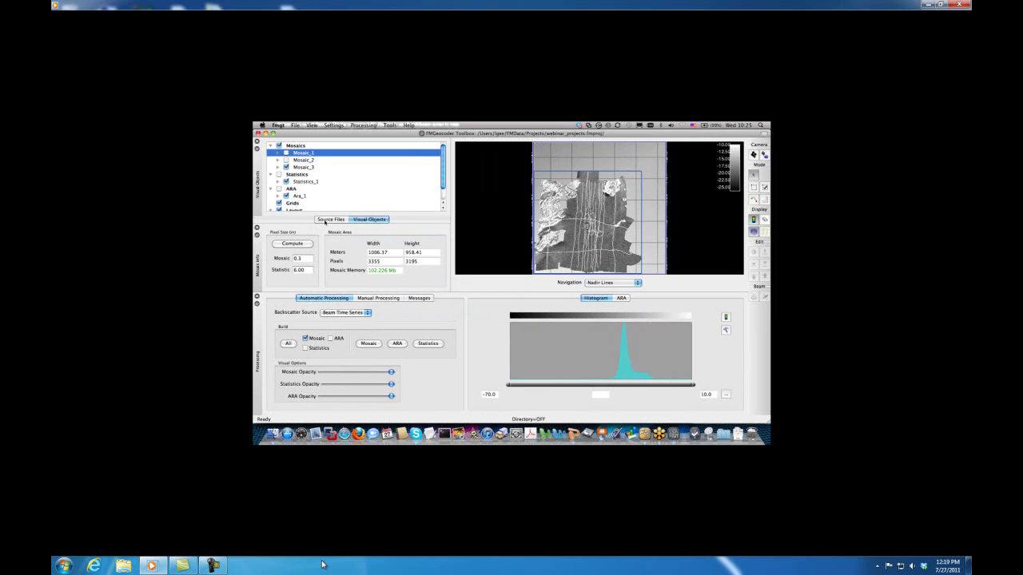
Show the project's source files and expand the FishTraps group to list its sonar lines.
click(329, 218)
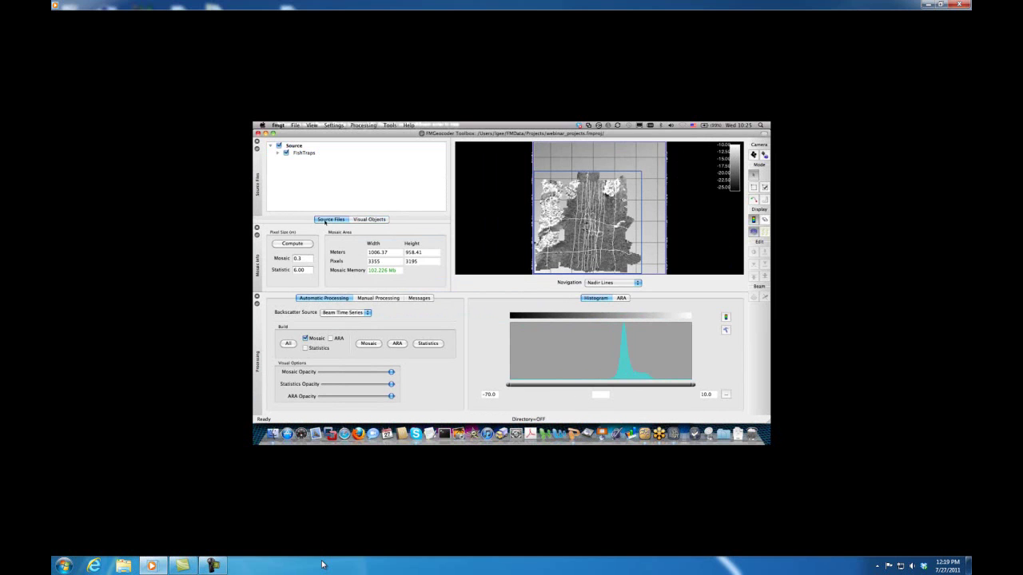
click(278, 154)
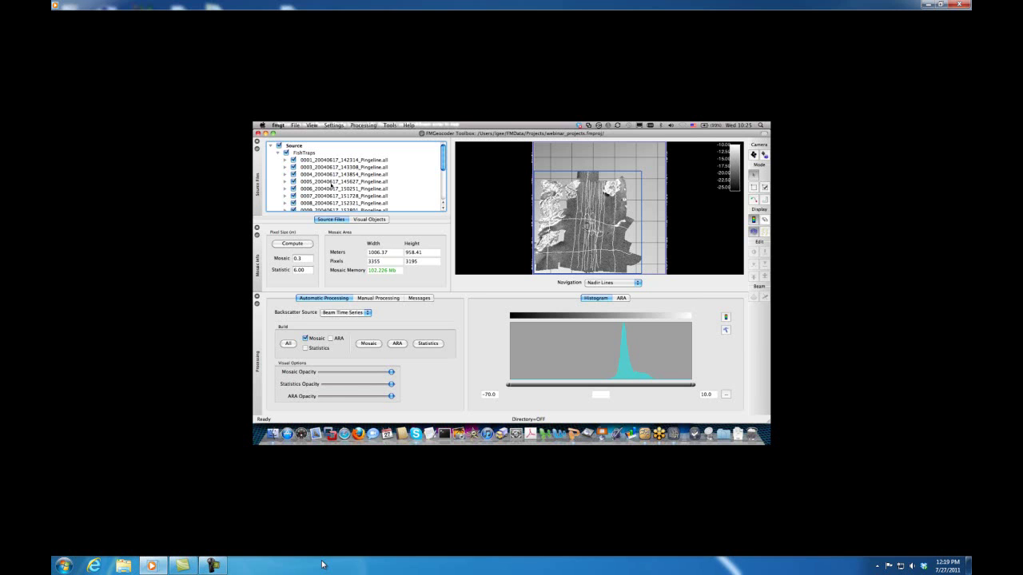
Examine the extents, sonar details and datagram packets of line 0001_20040617_142314_Pingeline.all, and collapse its entry.
click(284, 161)
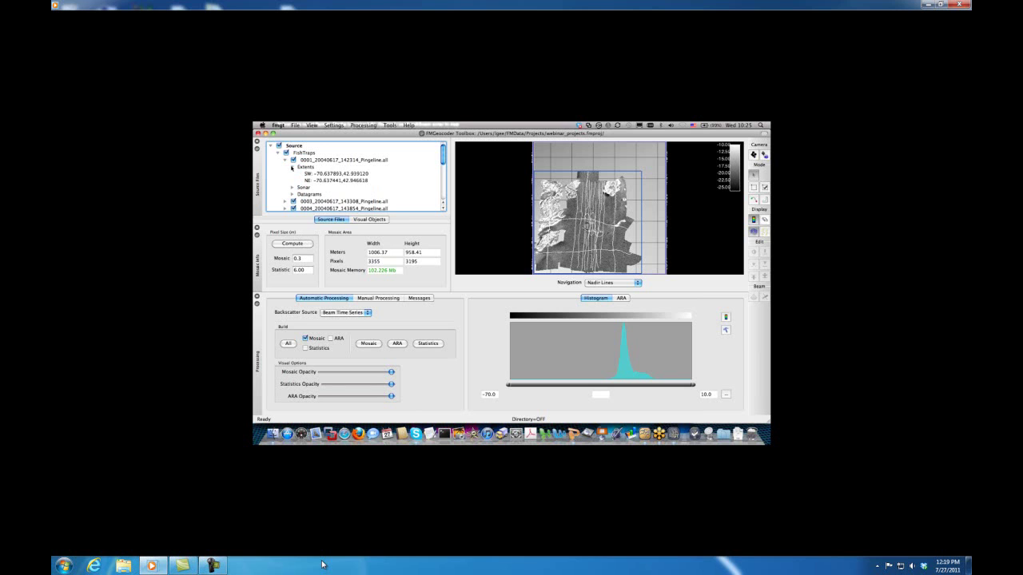
click(292, 173)
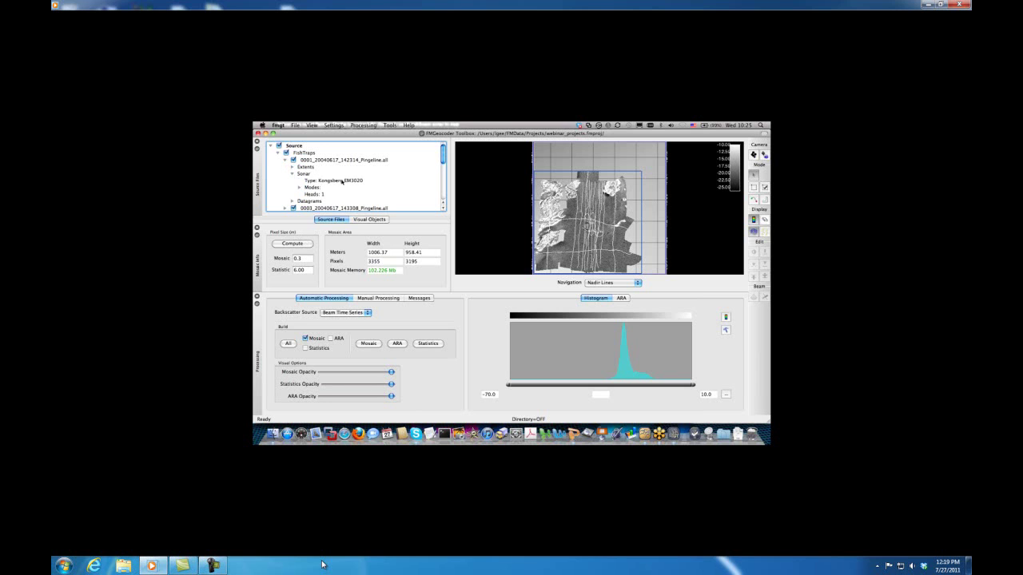
click(293, 174)
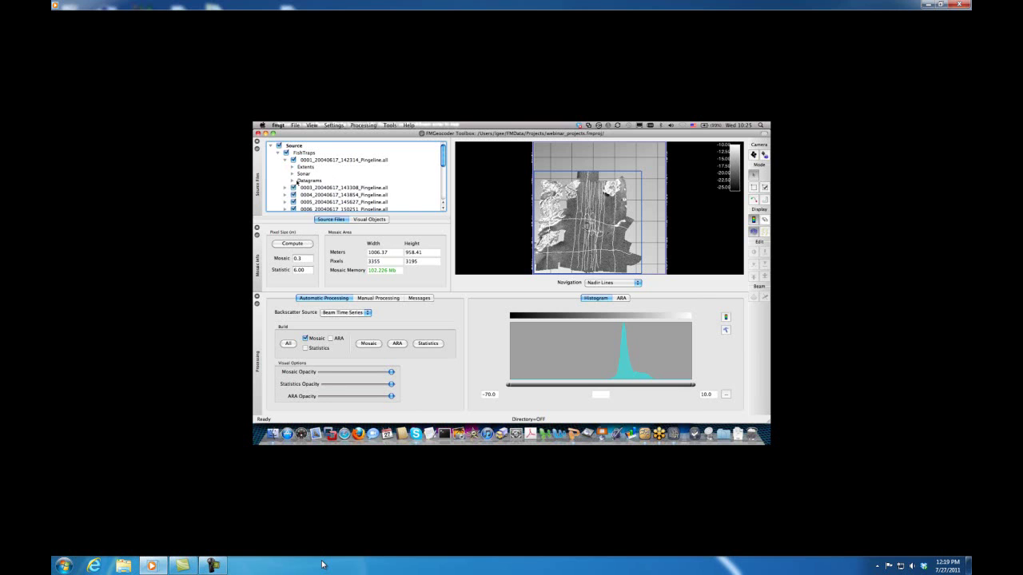
click(292, 181)
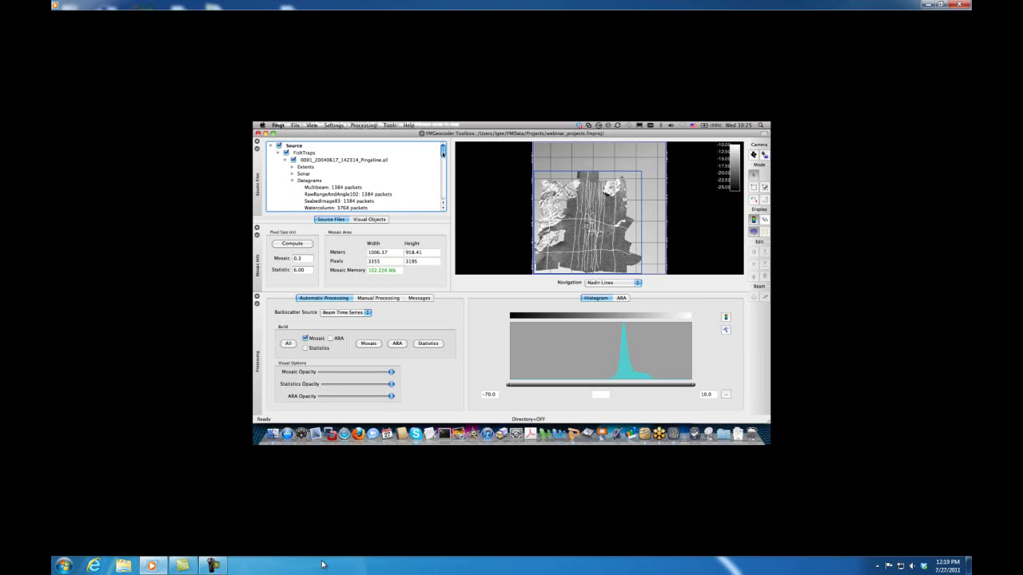
drag(442, 154, 440, 163)
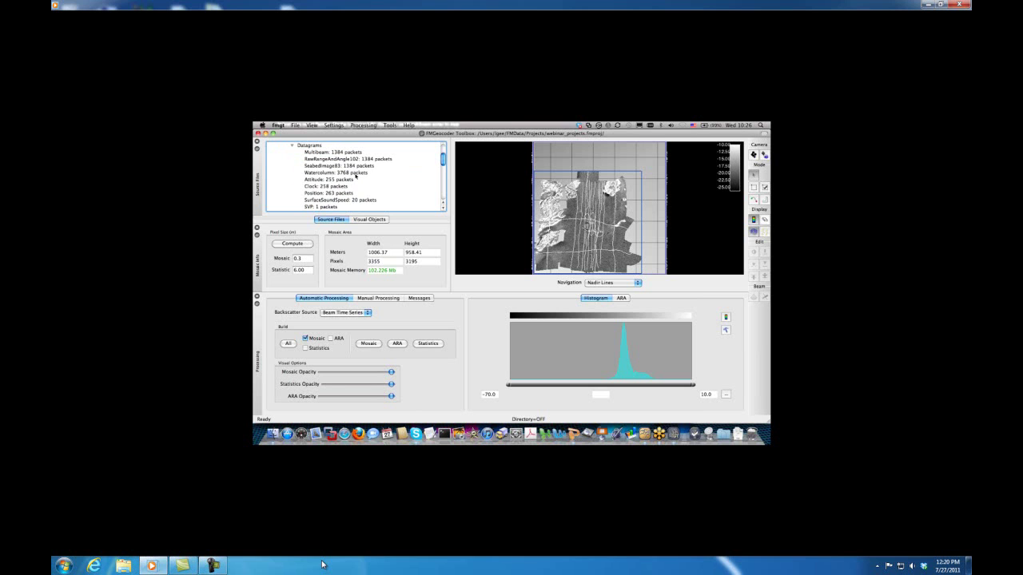
drag(445, 161, 444, 151)
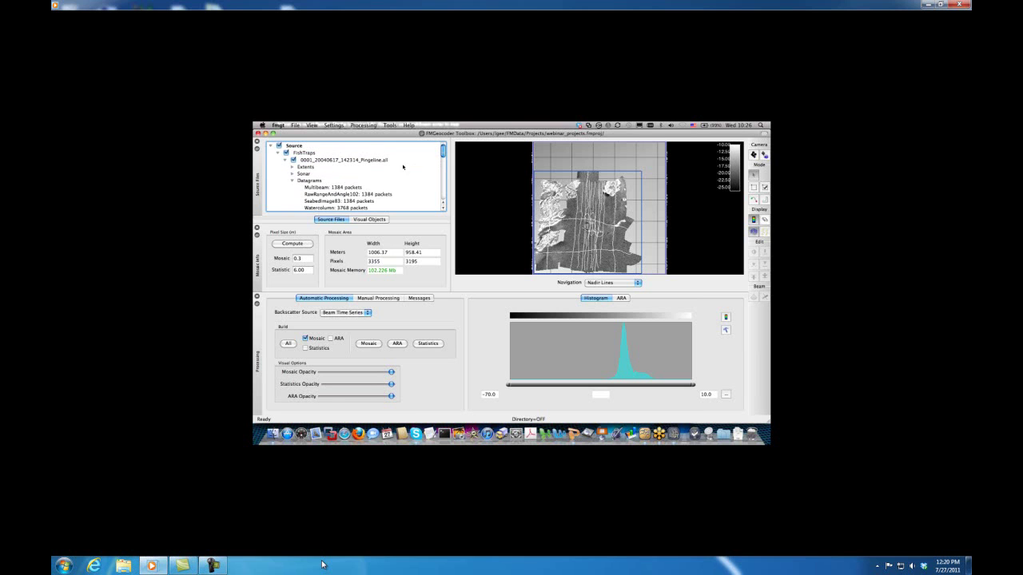
click(293, 181)
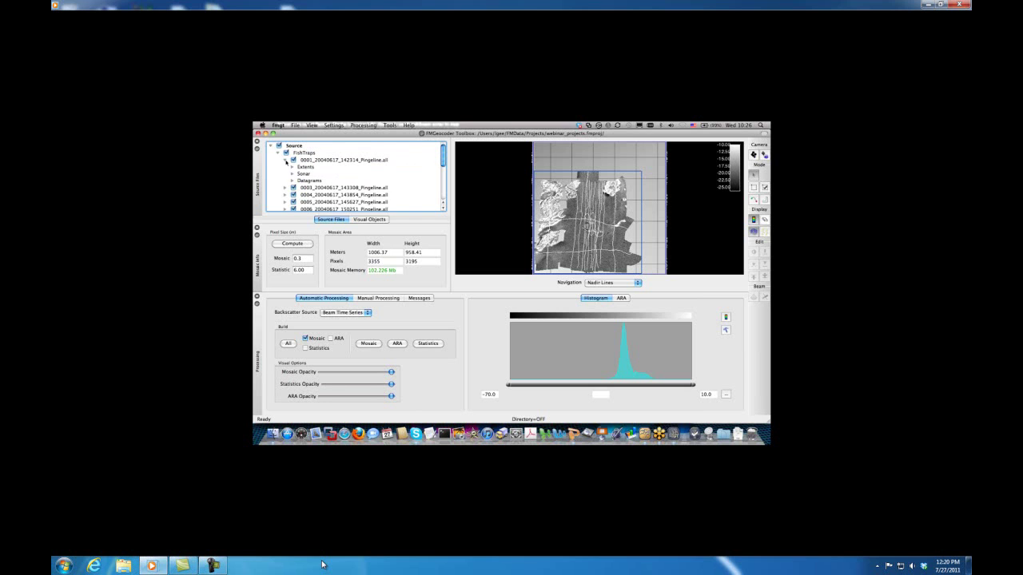
click(286, 160)
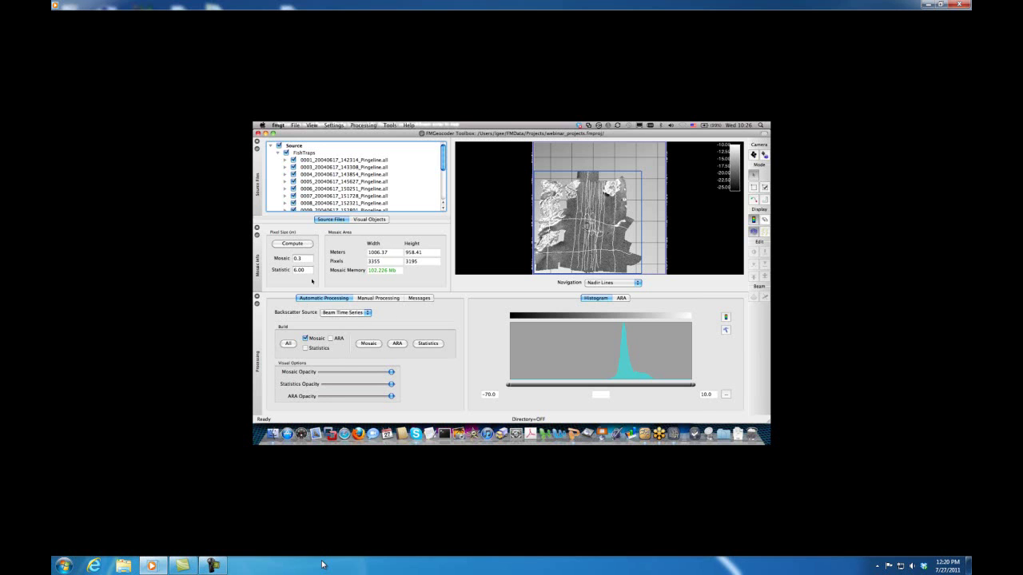
Show the project's visual objects and examine the Mosaics, Statistics, ARA, Grids and Layout groups.
click(369, 220)
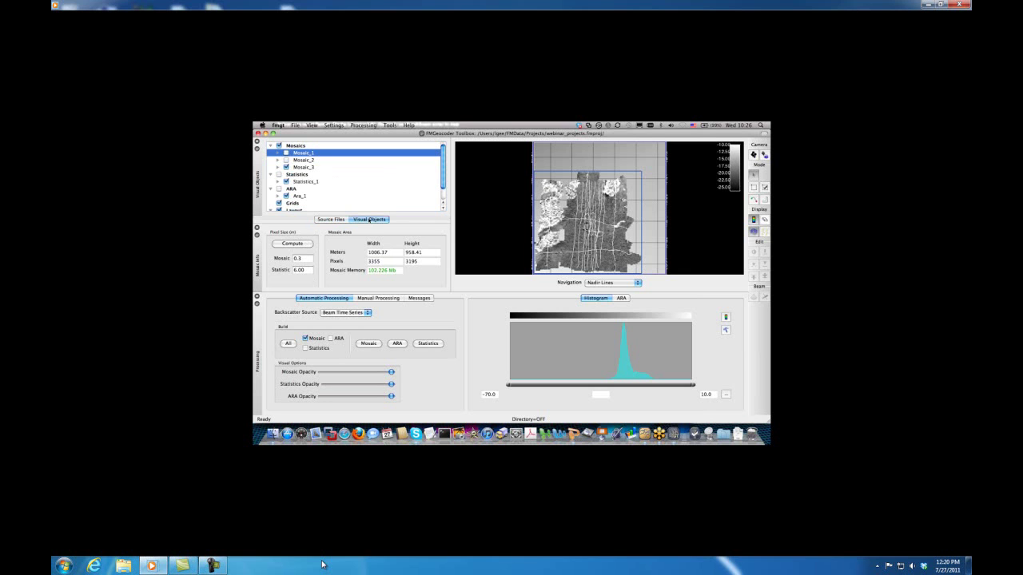
mouse_move(442, 159)
mouse_down()
mouse_move(440, 173)
mouse_move(441, 160)
mouse_up()
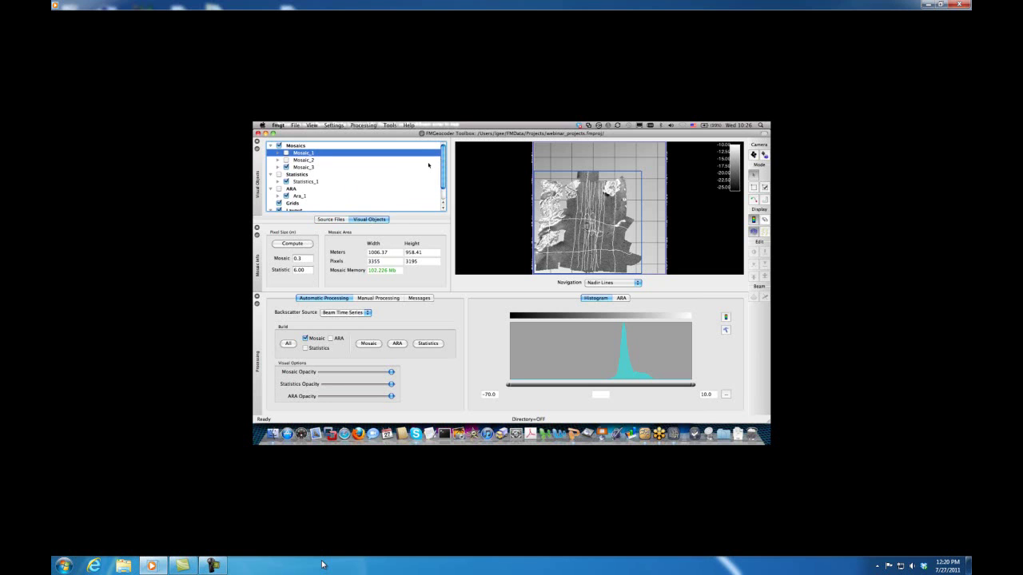
click(270, 146)
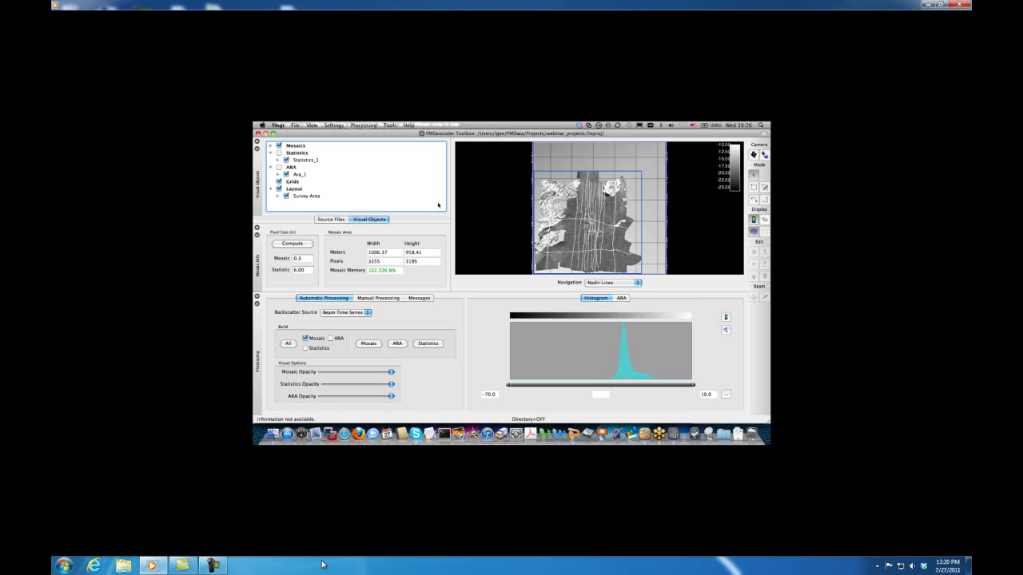
click(289, 189)
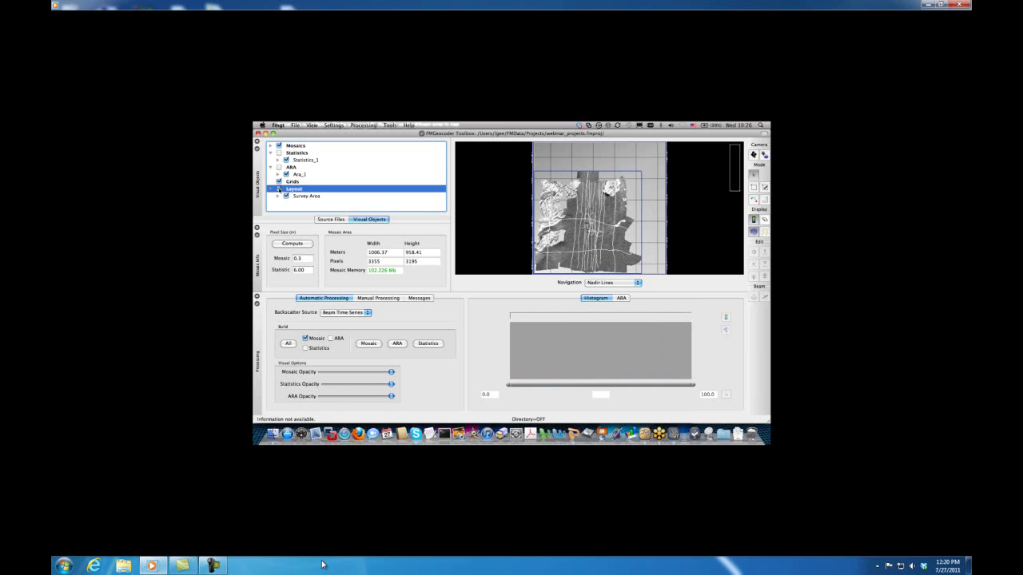
click(271, 146)
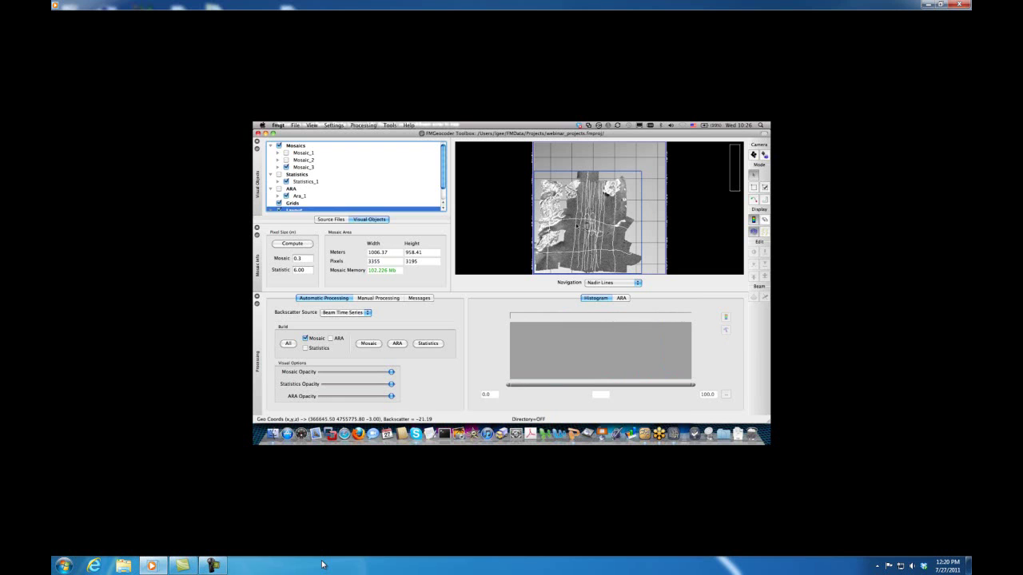
Hide Mosaic_3, display Mosaic_2 instead, and expand it to select its Tile_1.sd in the scene.
click(278, 168)
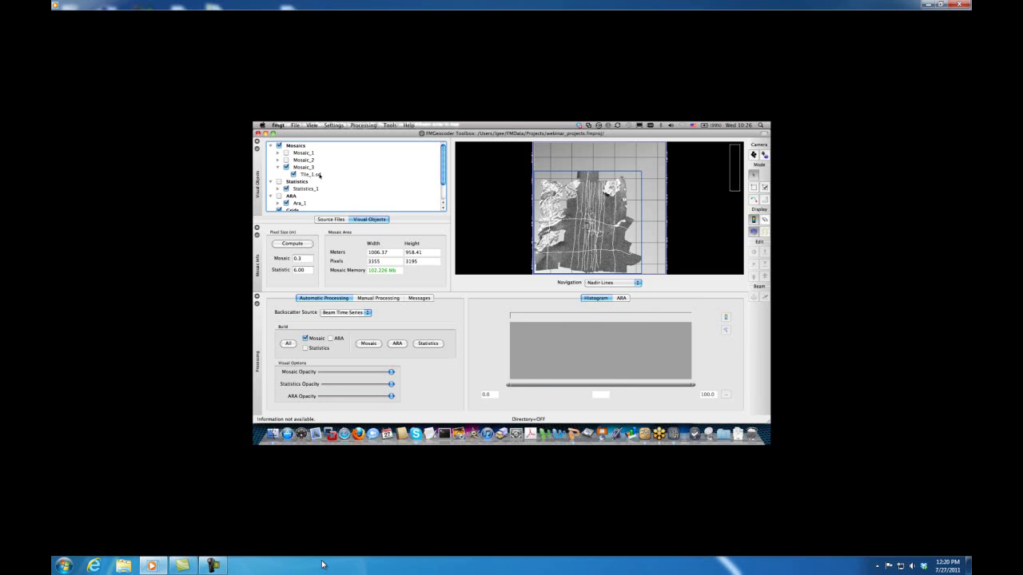
click(284, 167)
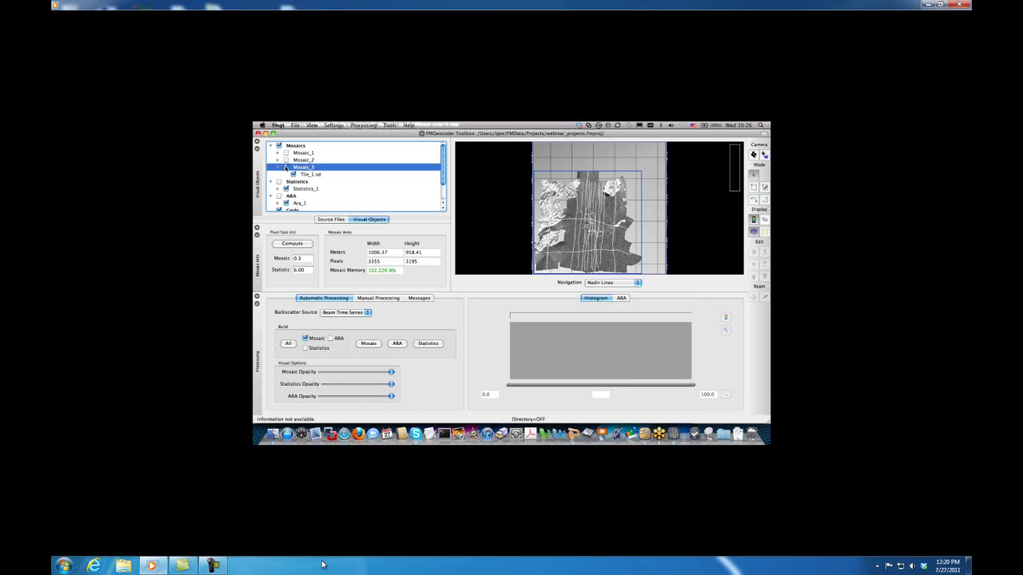
click(286, 160)
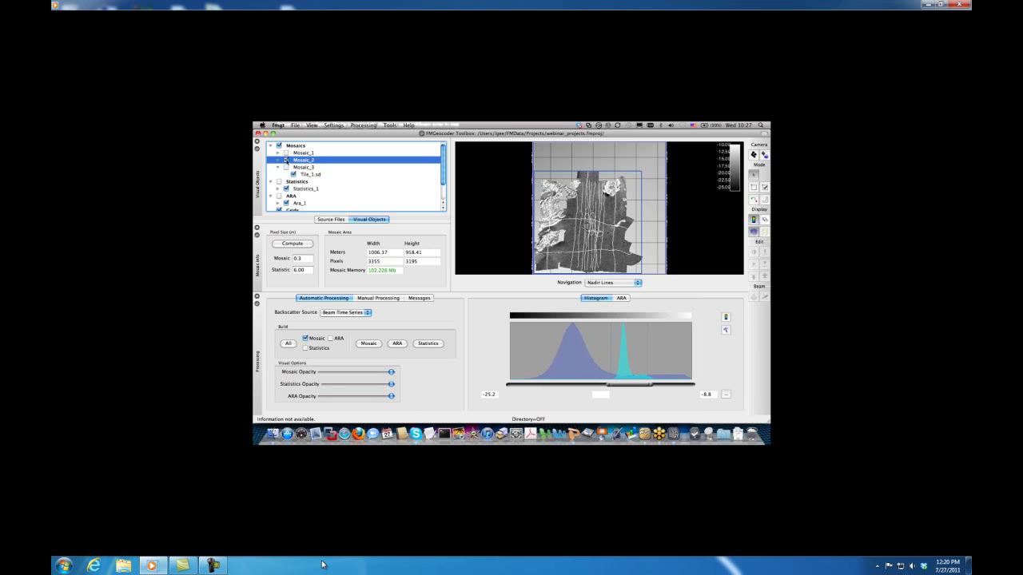
click(277, 160)
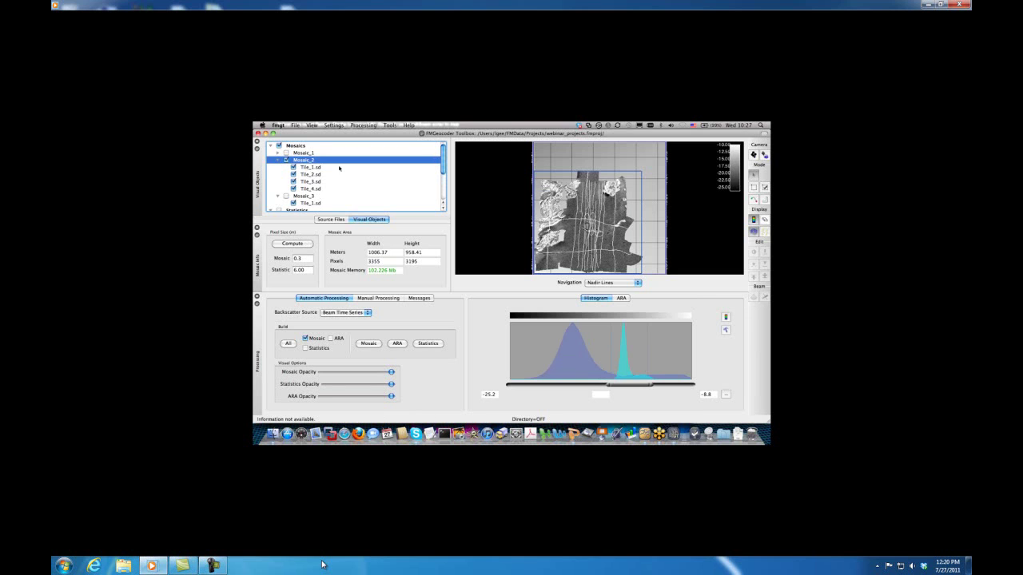
click(304, 168)
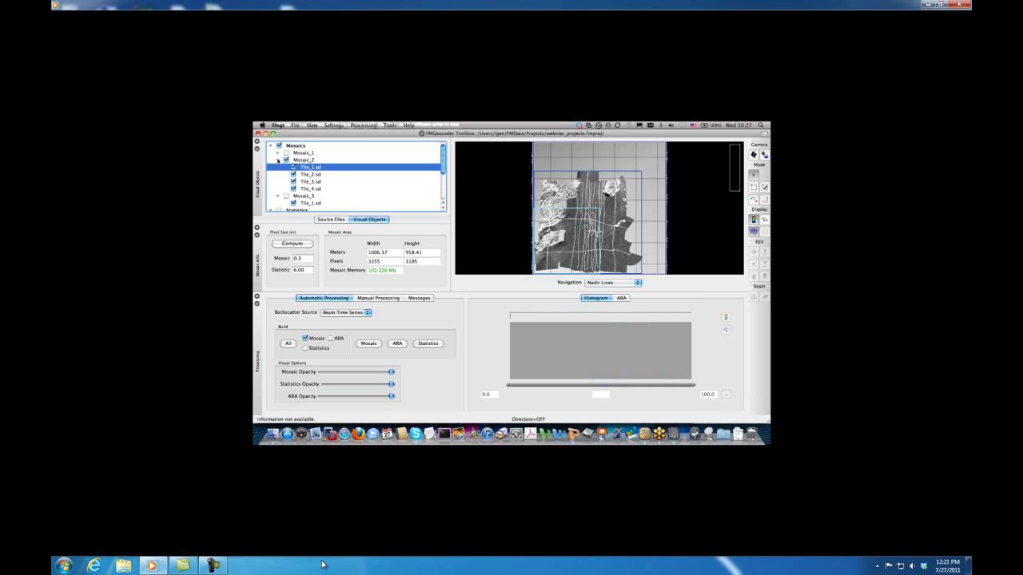
Collapse Mosaic_2, expand Mosaic_1 to list its tile, and select Mosaic_1.
click(277, 160)
click(278, 153)
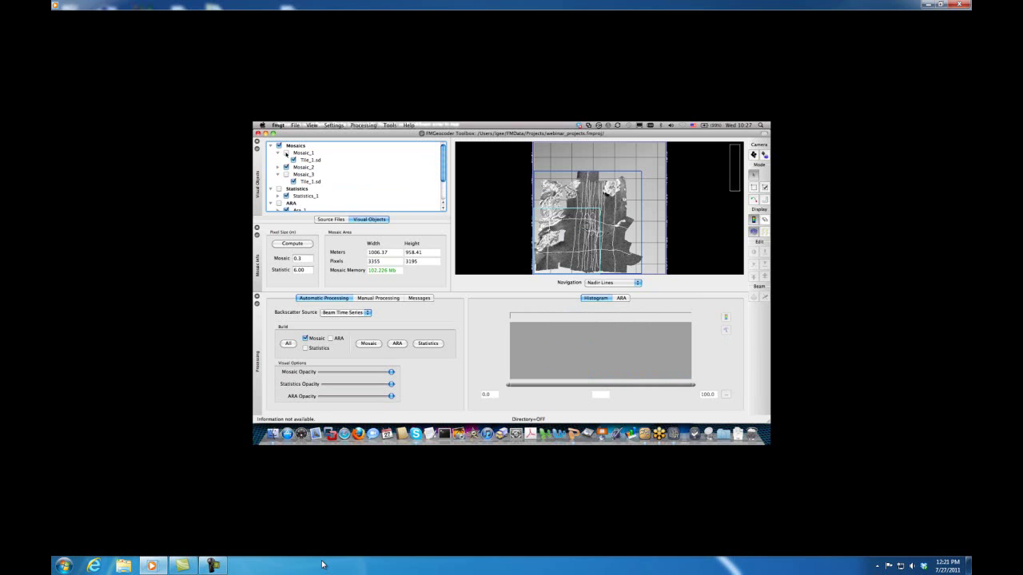
click(286, 153)
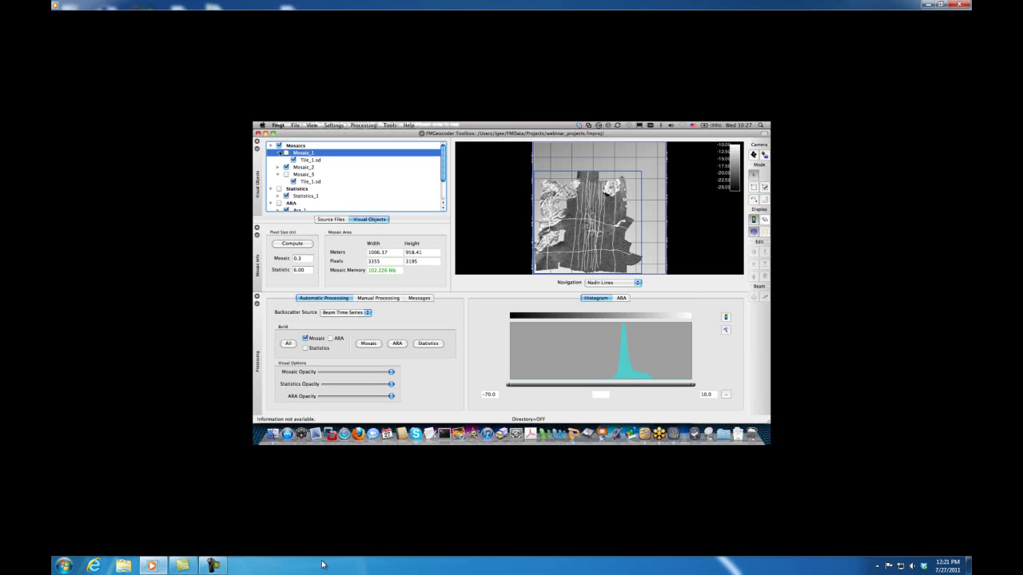
Hide the Mosaics group, display the Statistics group, and inspect the list of layers under Statistics_1.
click(279, 146)
click(279, 189)
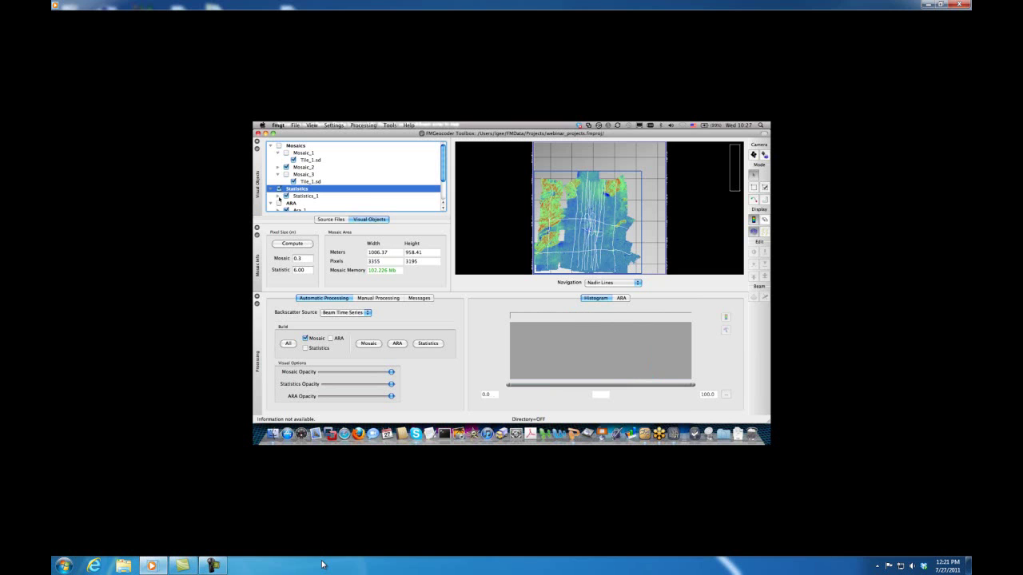
click(278, 197)
scroll(444, 162, down, 5)
drag(443, 174, 443, 160)
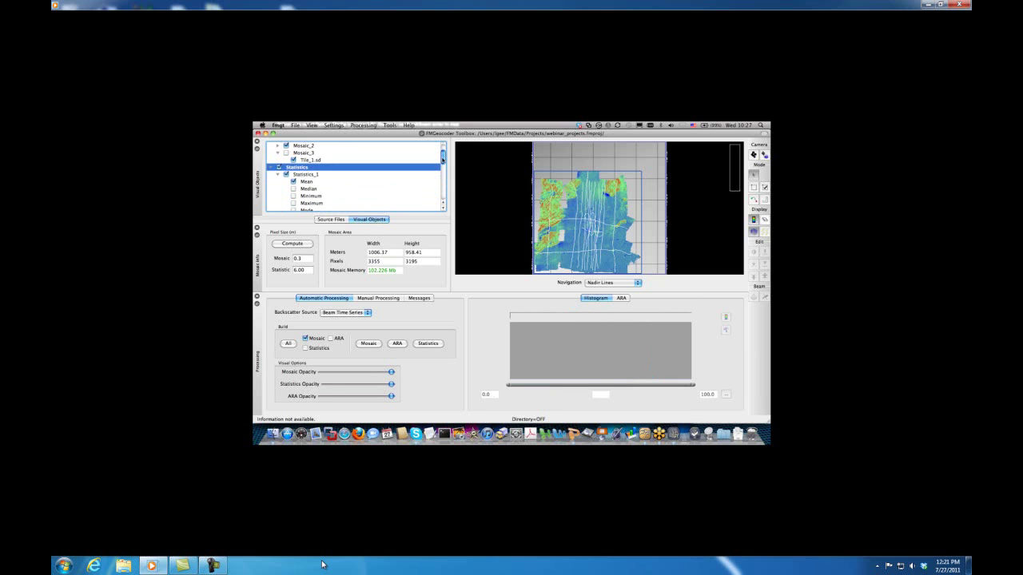
click(277, 174)
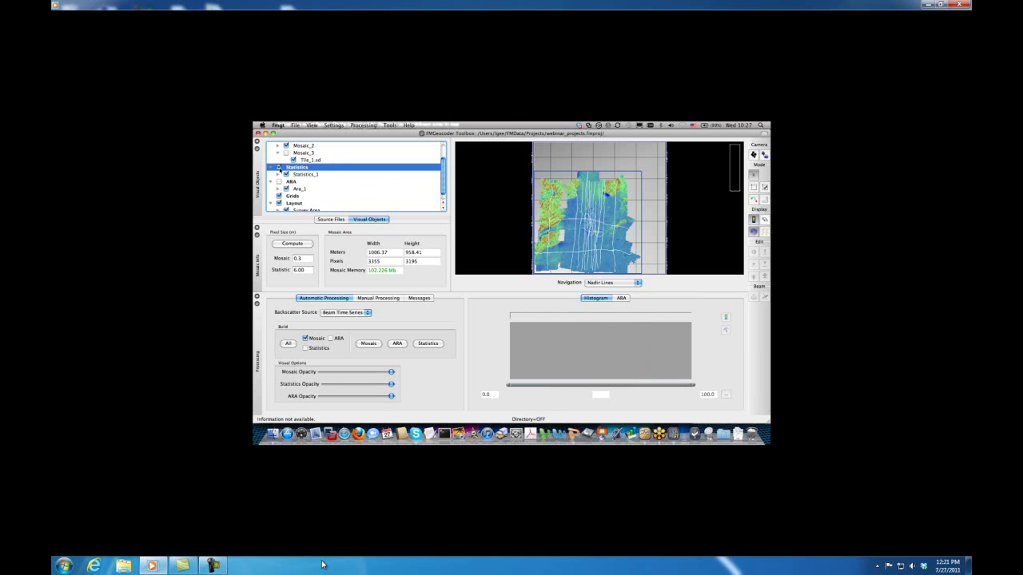
Hide the Statistics group, display the ARA group, and expand Ara_1 to list its layers.
click(279, 167)
click(279, 182)
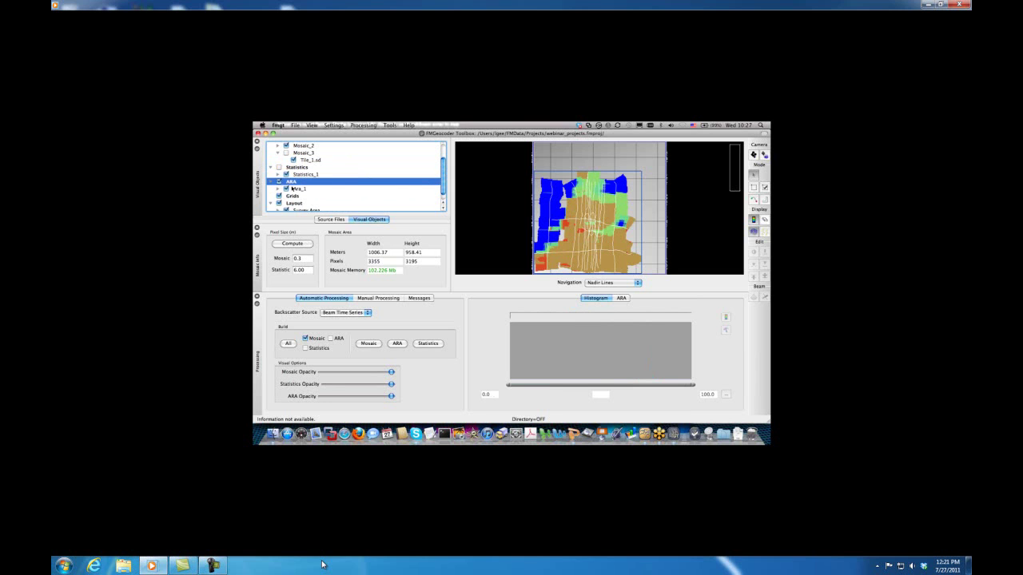
click(278, 189)
Display Ara_1's Phi layer followed by its MeanOuter layer, and collapse Ara_1.
mouse_move(443, 159)
mouse_down()
mouse_move(442, 187)
mouse_move(444, 165)
mouse_up()
click(294, 174)
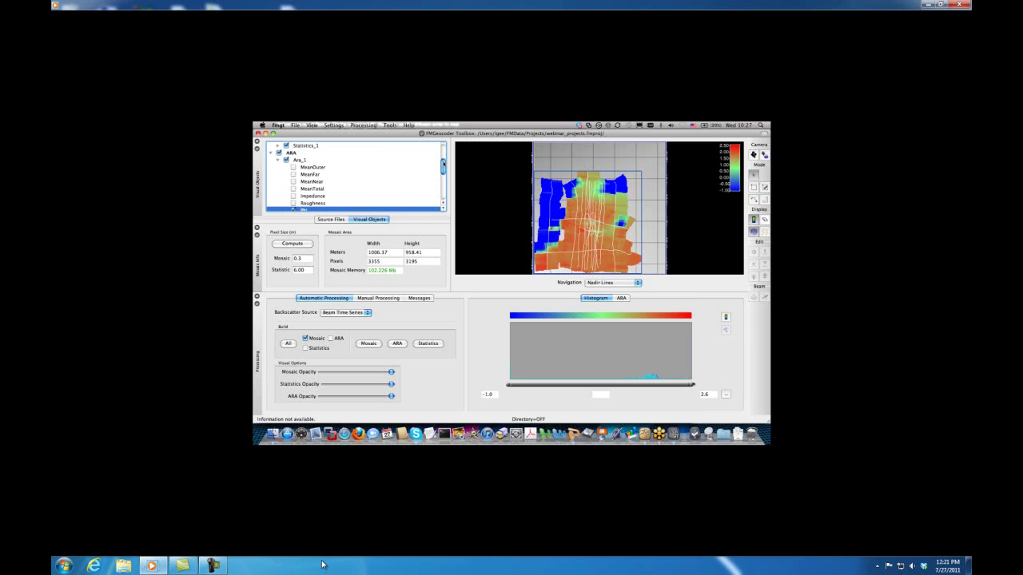
click(293, 167)
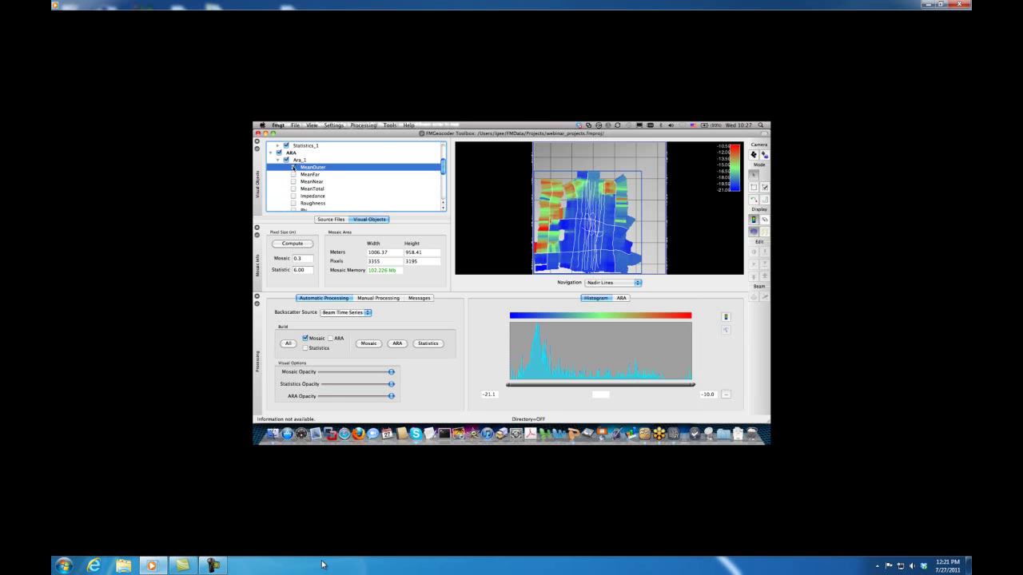
click(278, 161)
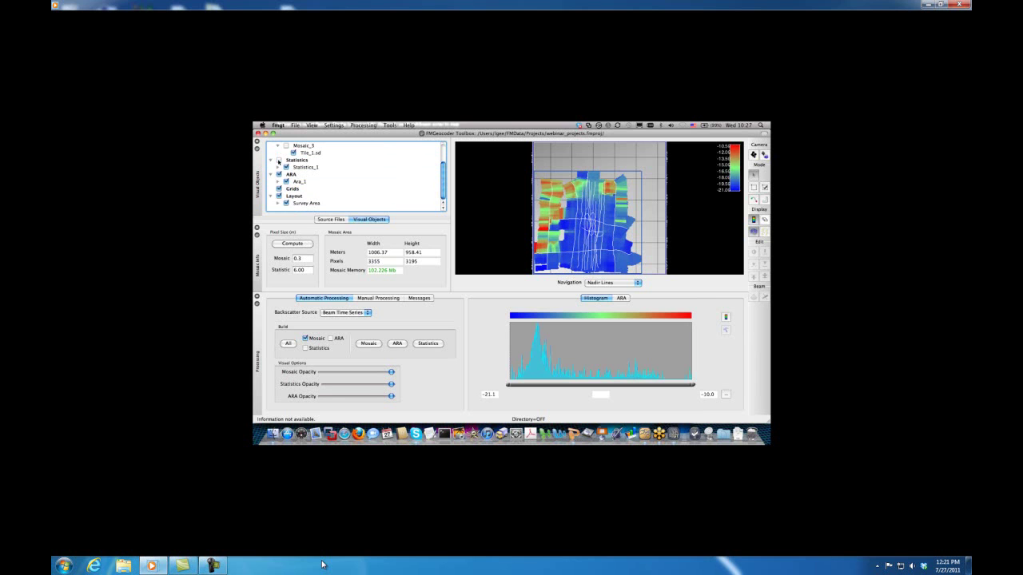
Switch to Finder and examine the tile files stored in the project's Output/ARA/Ara_1 folder.
key(super+Tab)
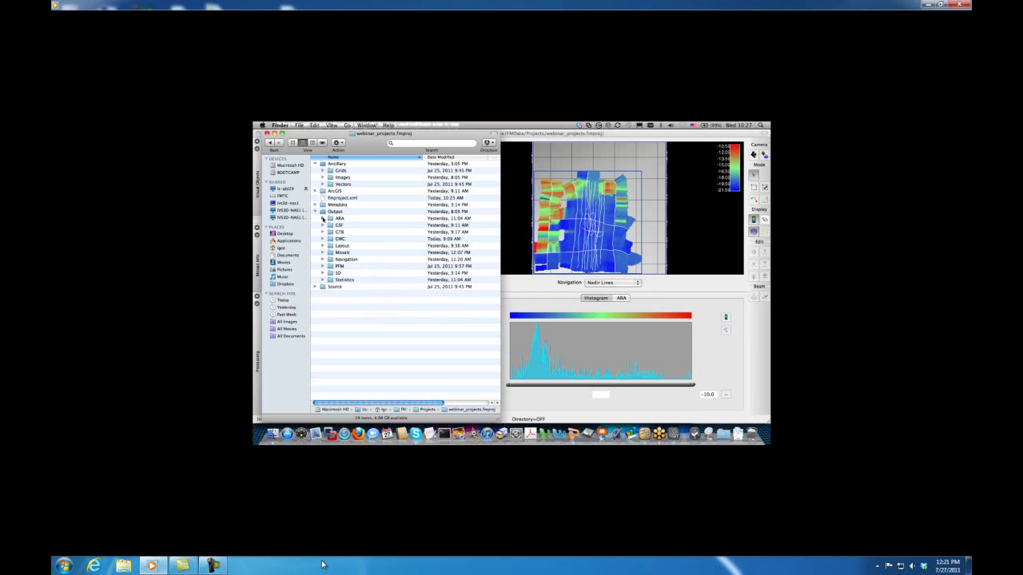
click(322, 218)
click(331, 225)
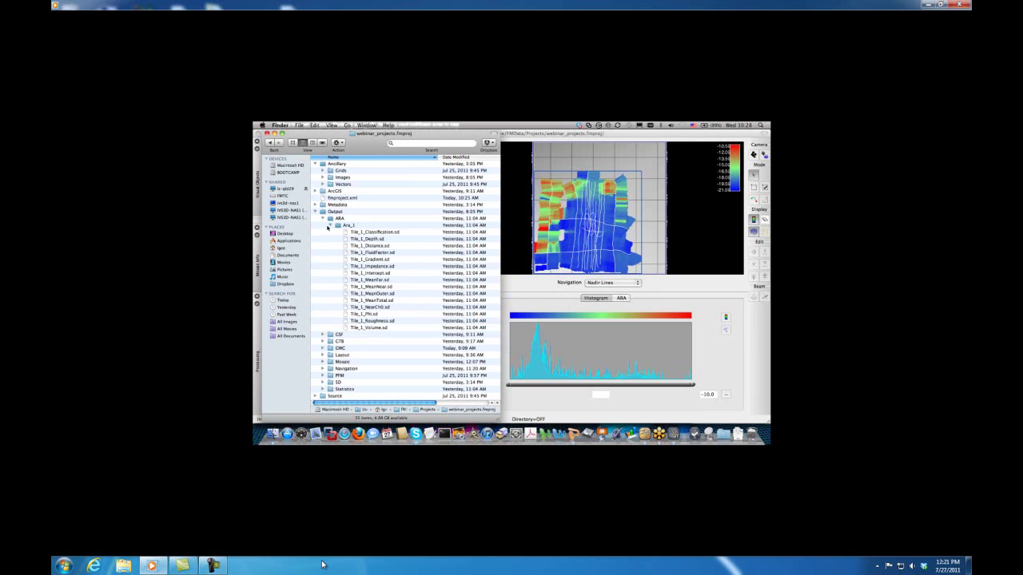
click(329, 226)
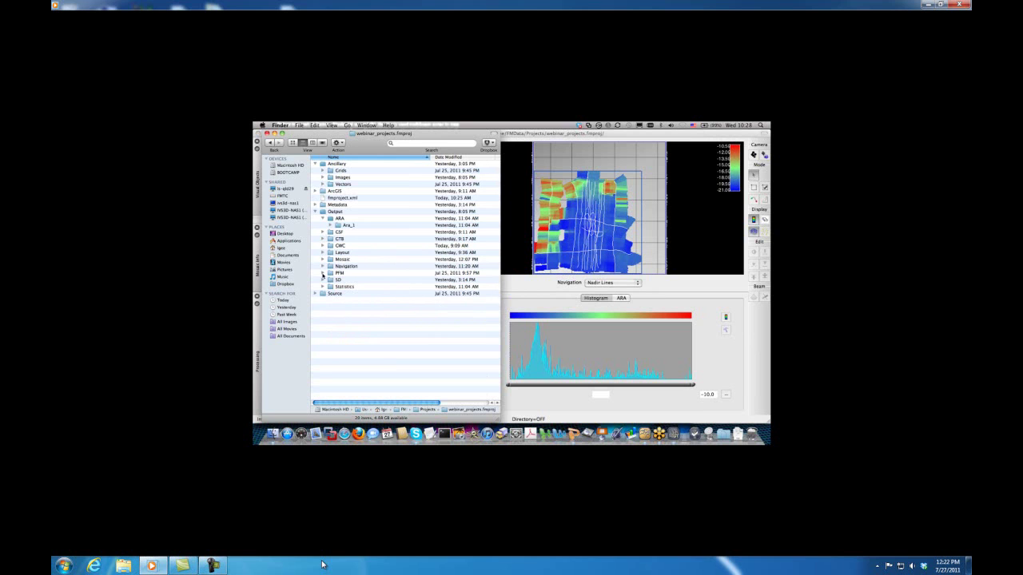
Examine the tile files in the Output/Statistics/Statistics_1 folder and collapse the Statistics folder.
click(322, 286)
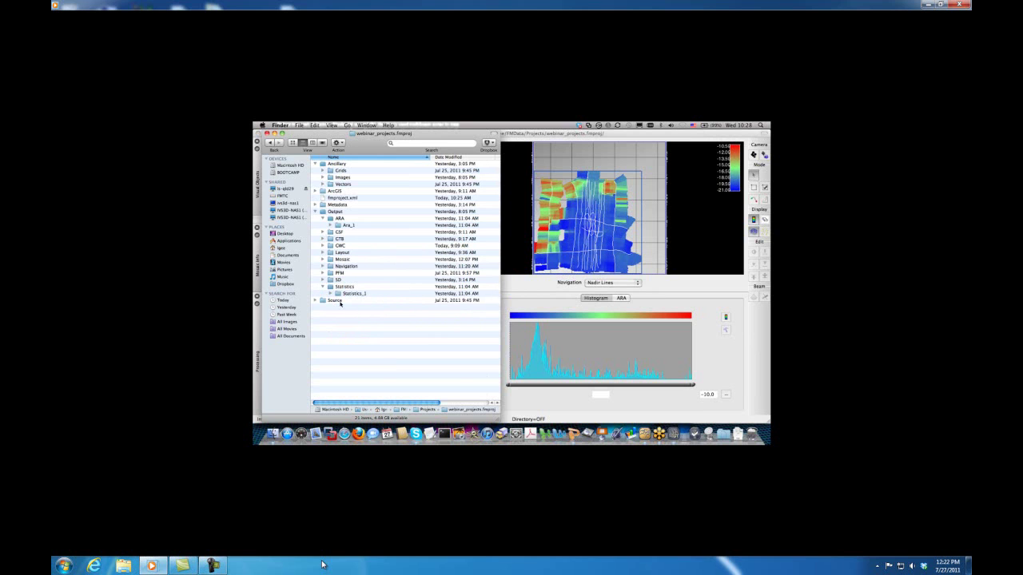
click(330, 294)
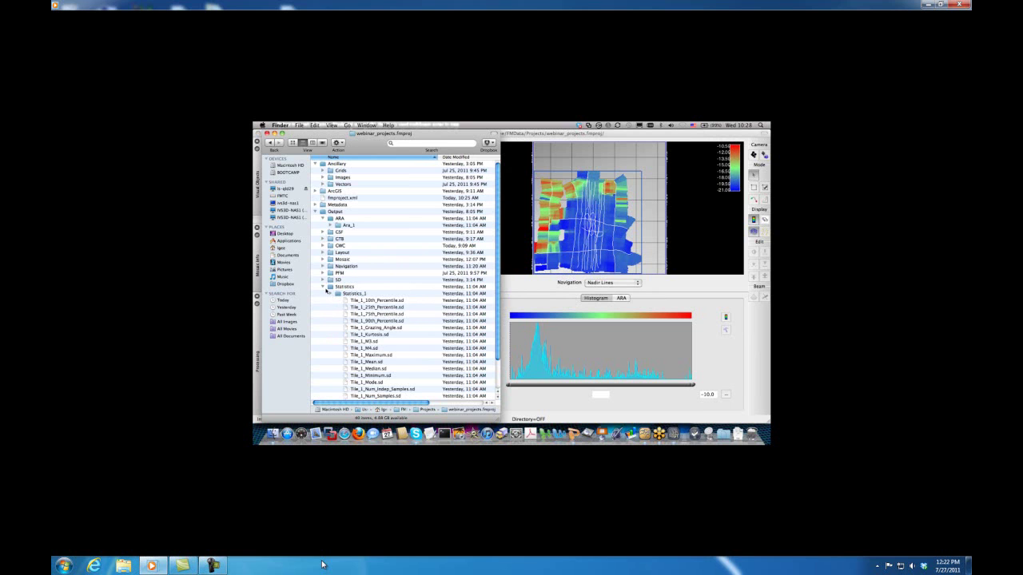
click(330, 294)
click(323, 286)
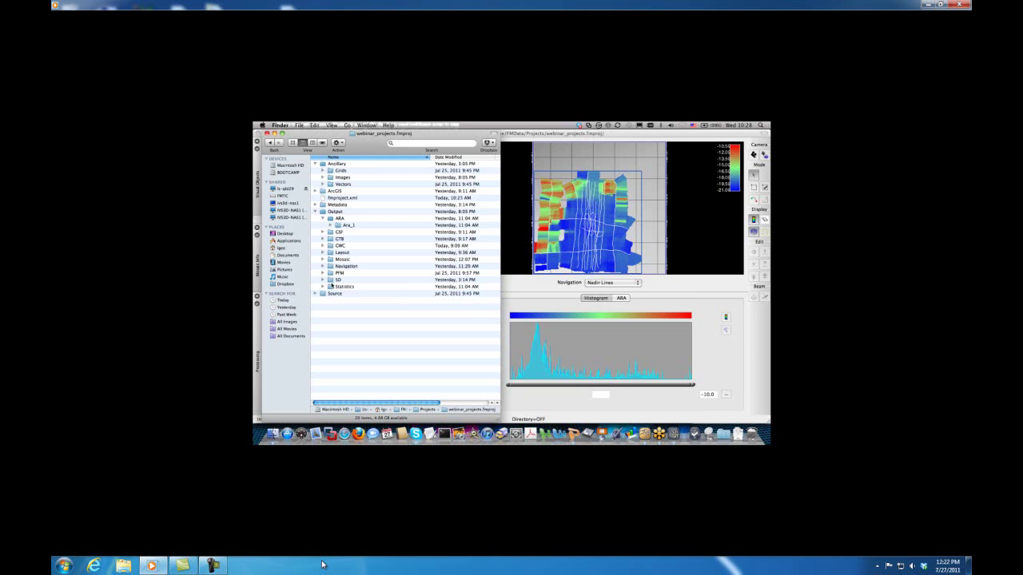
List the subfolders of the Output/Mosaic folder and return to FMGeocoder Toolbox's visual objects.
click(323, 259)
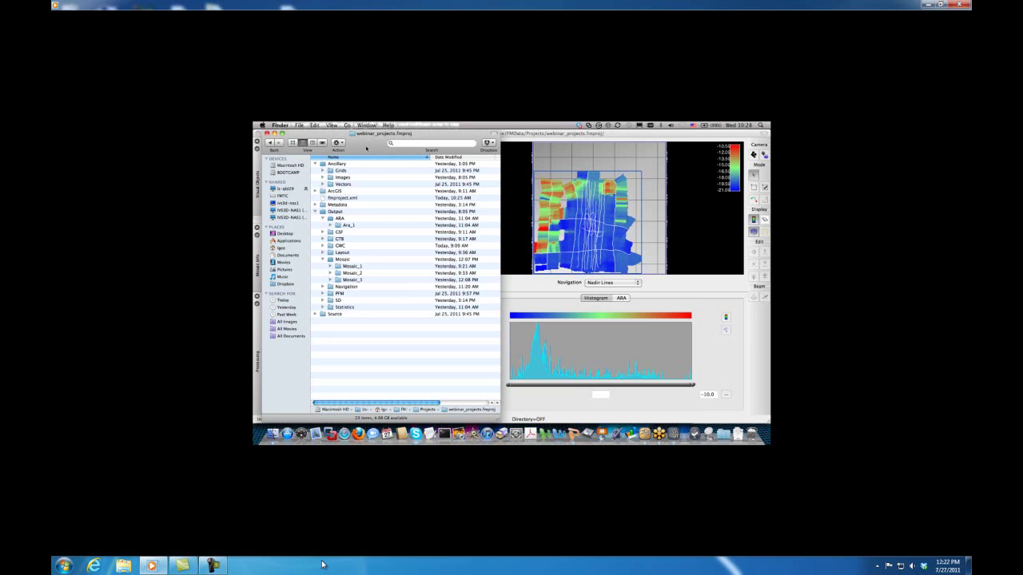
drag(366, 148, 444, 153)
click(308, 134)
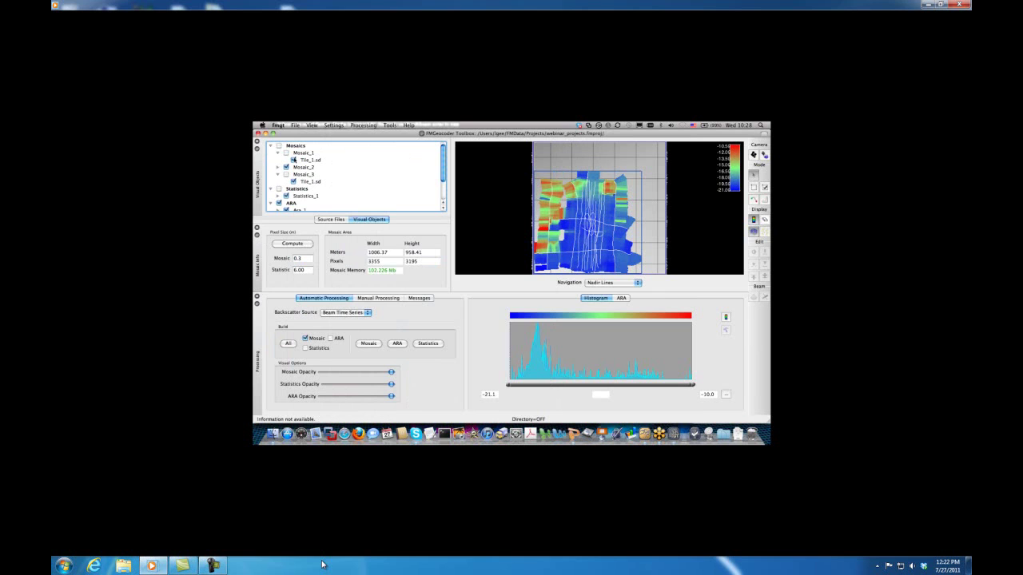
Close FMGeocoder Toolbox and reopen the previous project webinar_projects.fmproj in a maximized FMMidwater window.
key(super+Tab)
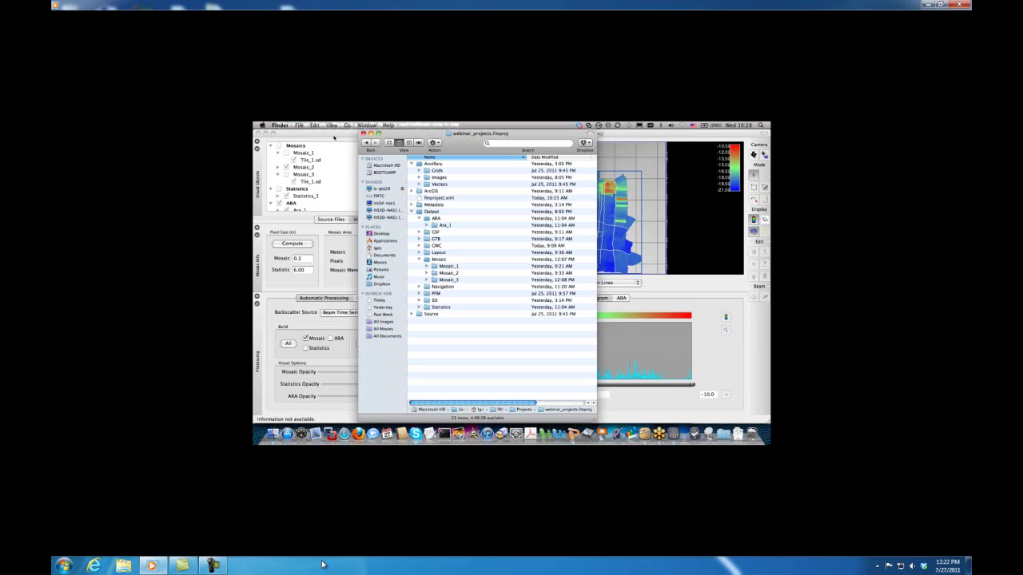
click(330, 135)
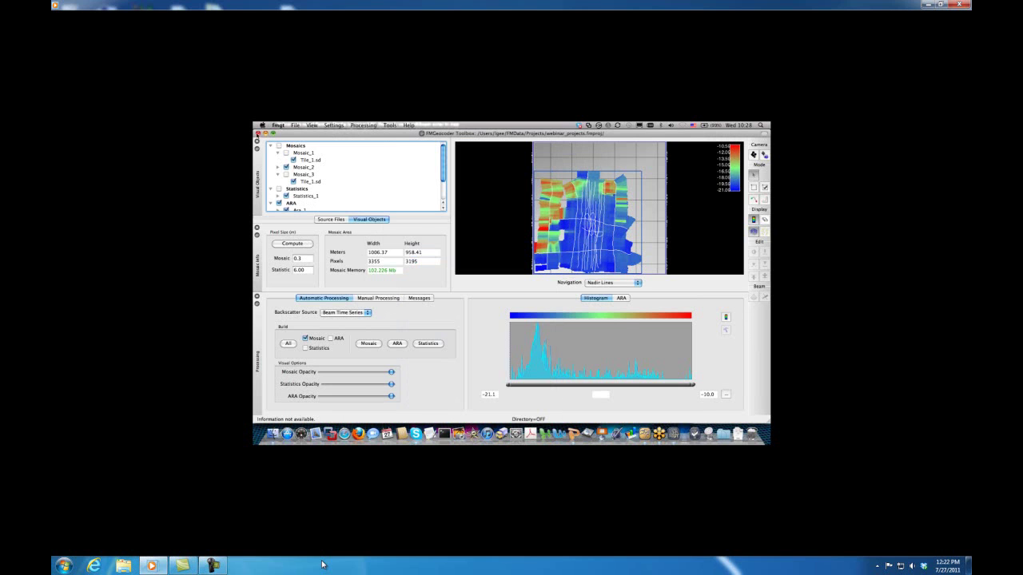
click(257, 135)
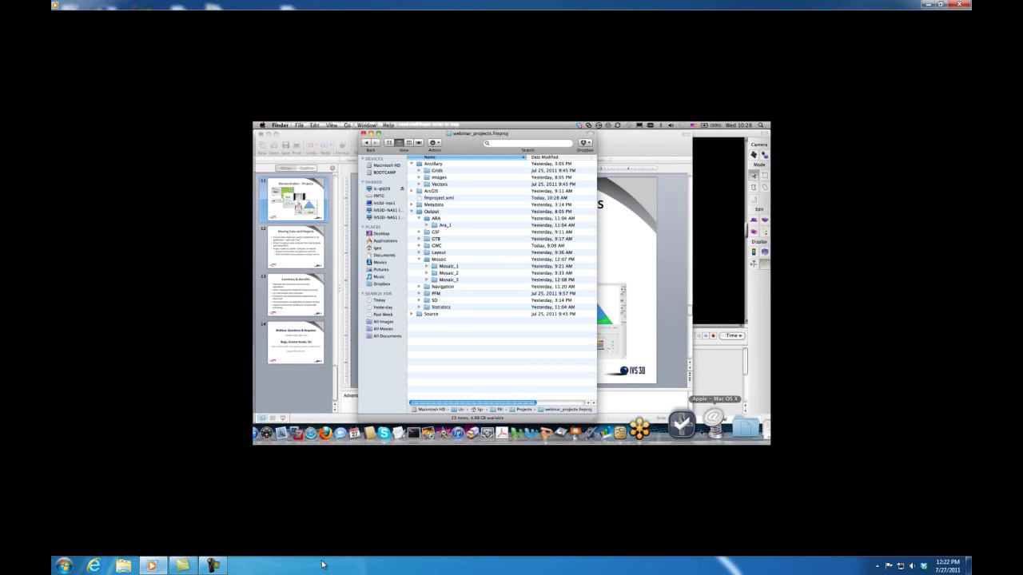
click(686, 436)
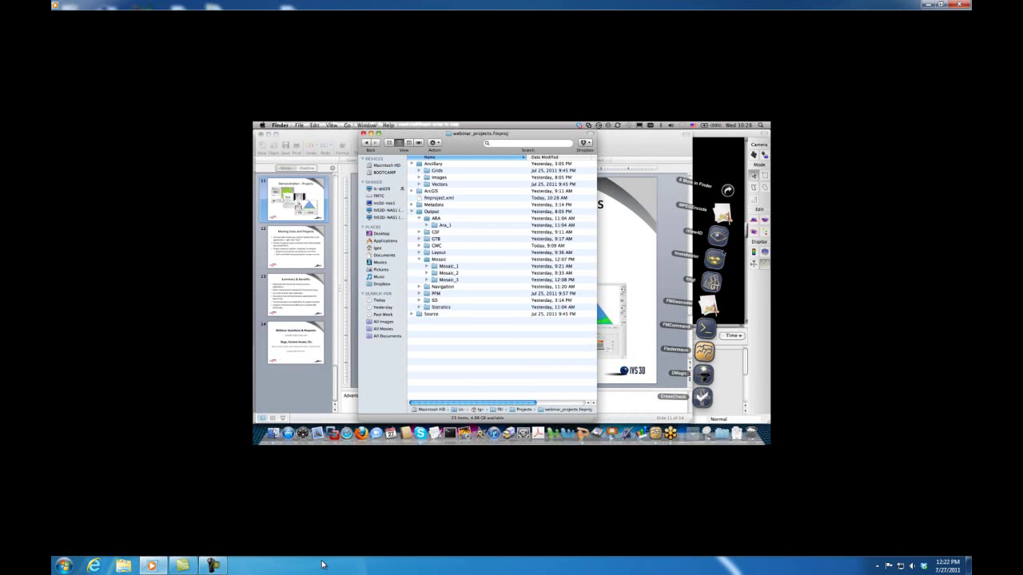
click(713, 258)
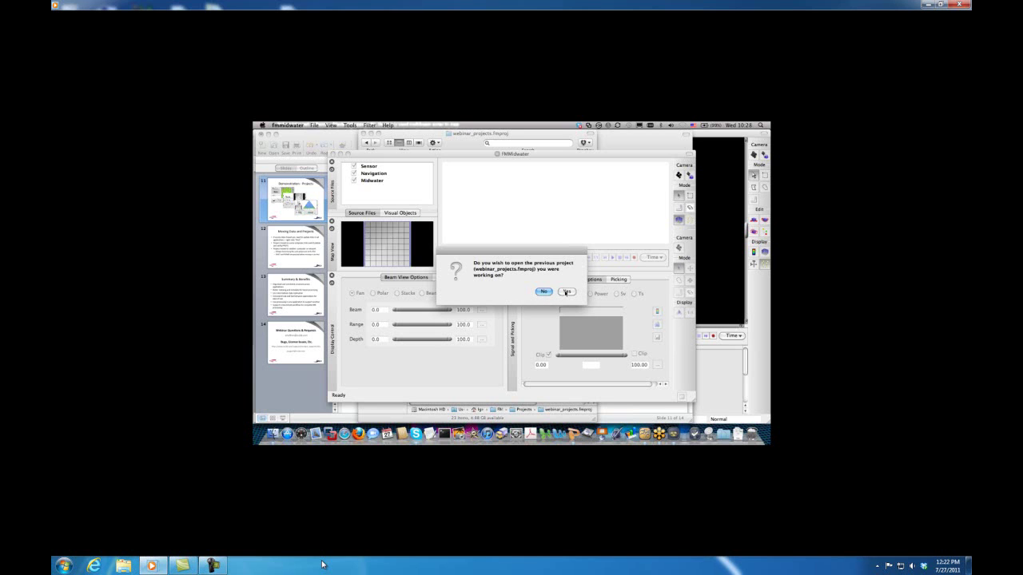
click(565, 292)
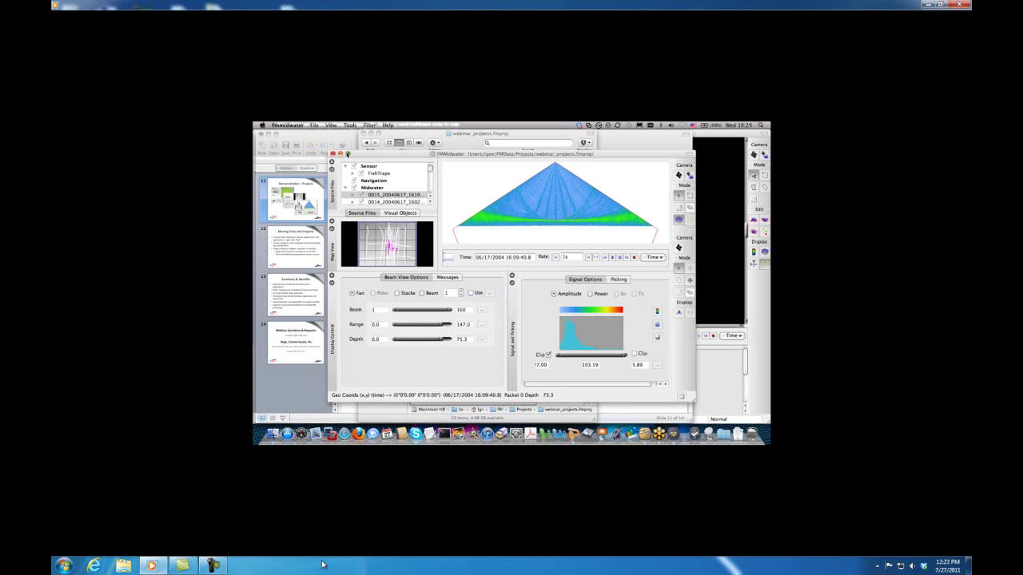
click(348, 153)
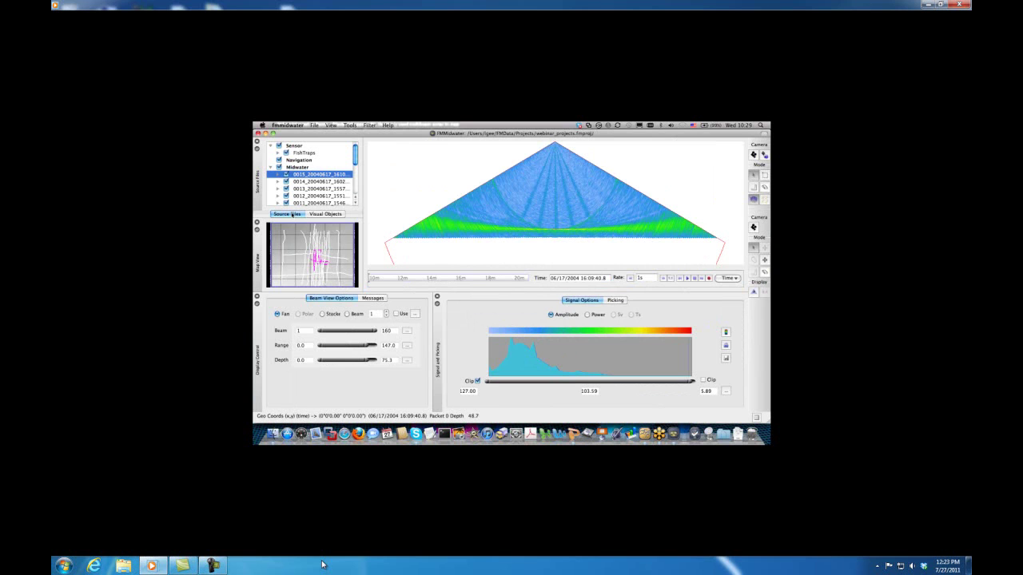
Examine the FishTraps sensor files and the entries under the 0001_20040617 file, and collapse them.
click(278, 154)
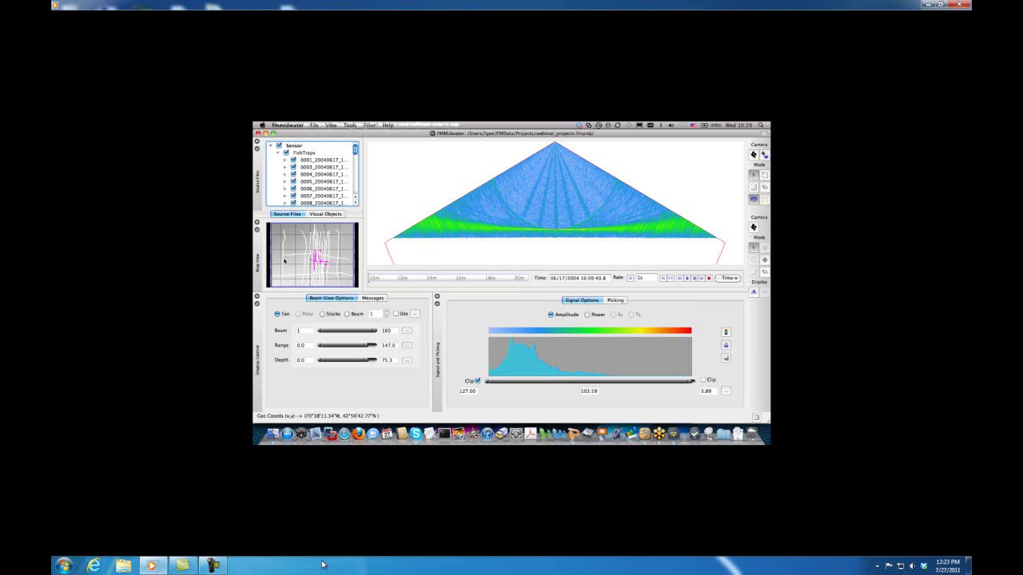
click(278, 153)
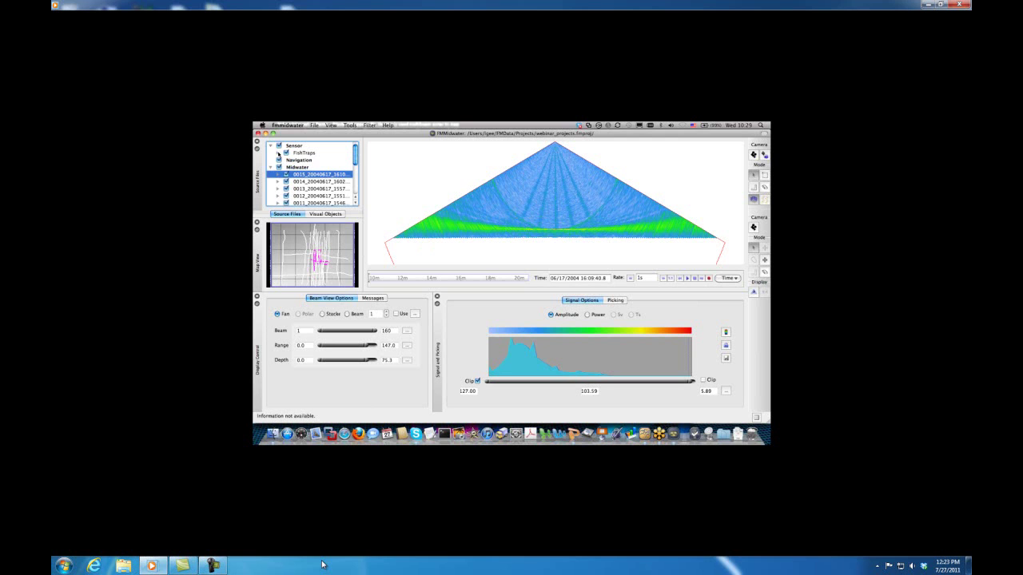
click(278, 152)
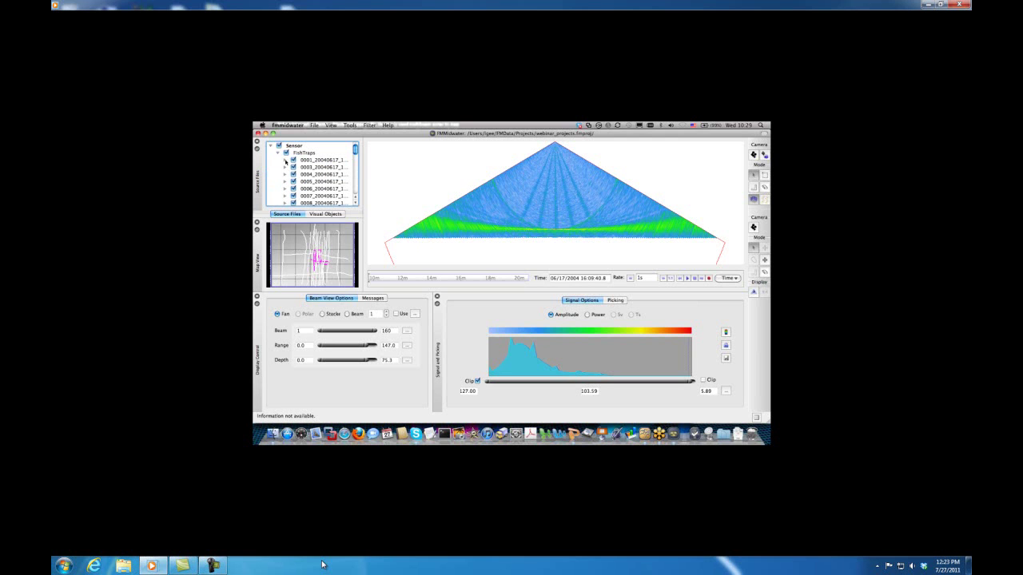
click(286, 160)
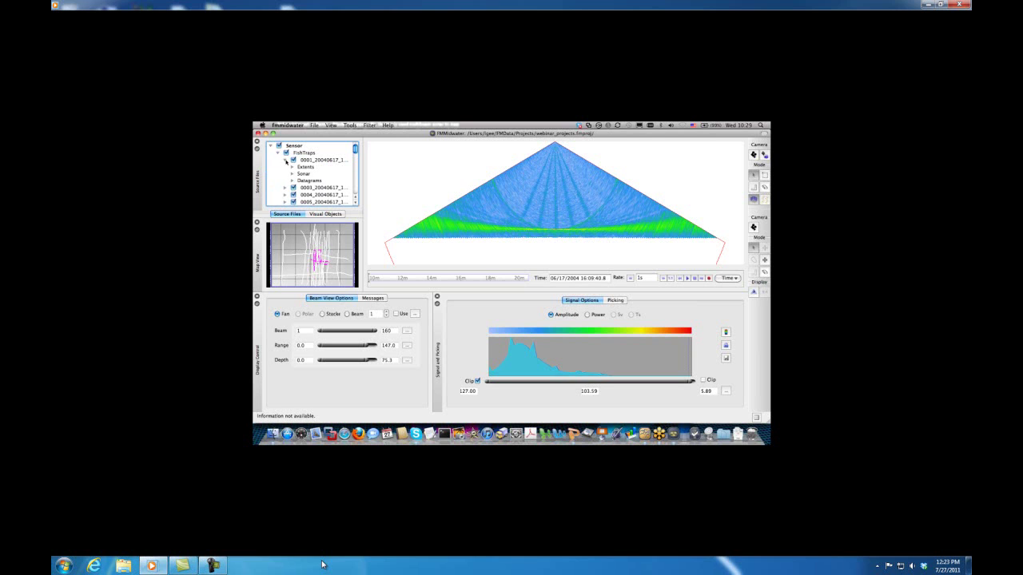
click(286, 161)
click(278, 154)
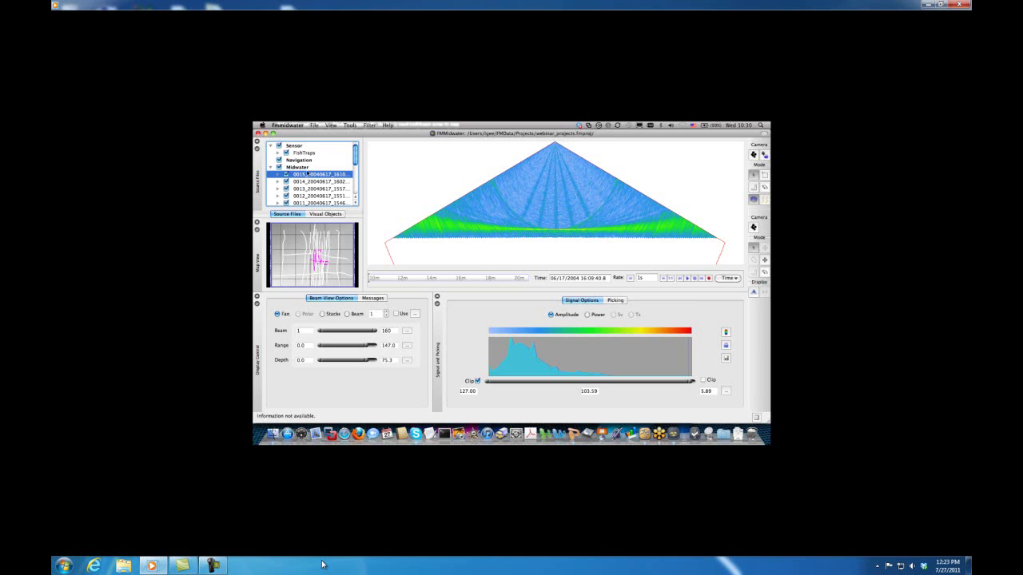
Review the available sonar data tools and examine the entries under the first midwater file, 0015_20040617_1610, leaving it collapsed.
click(351, 127)
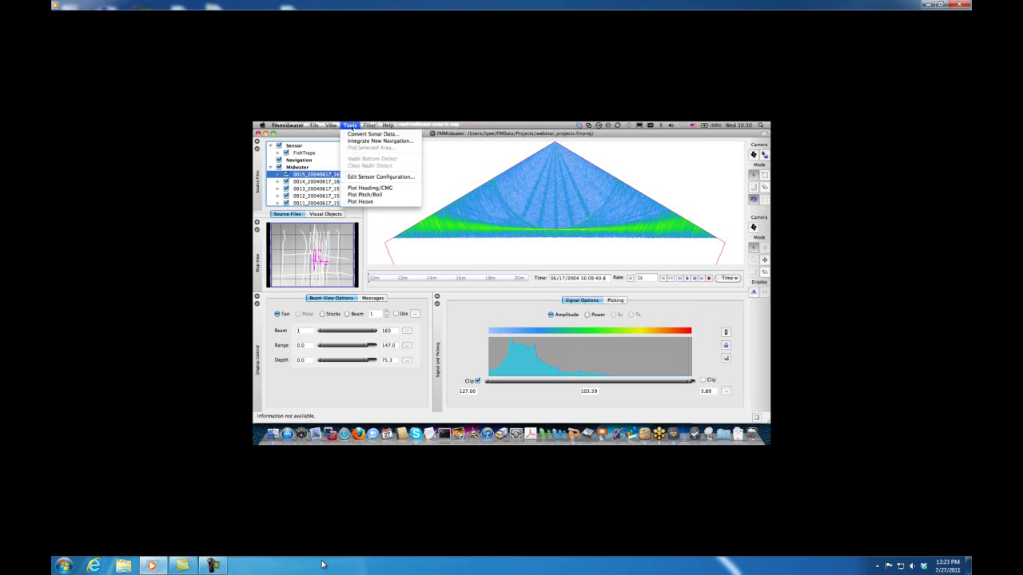
click(450, 128)
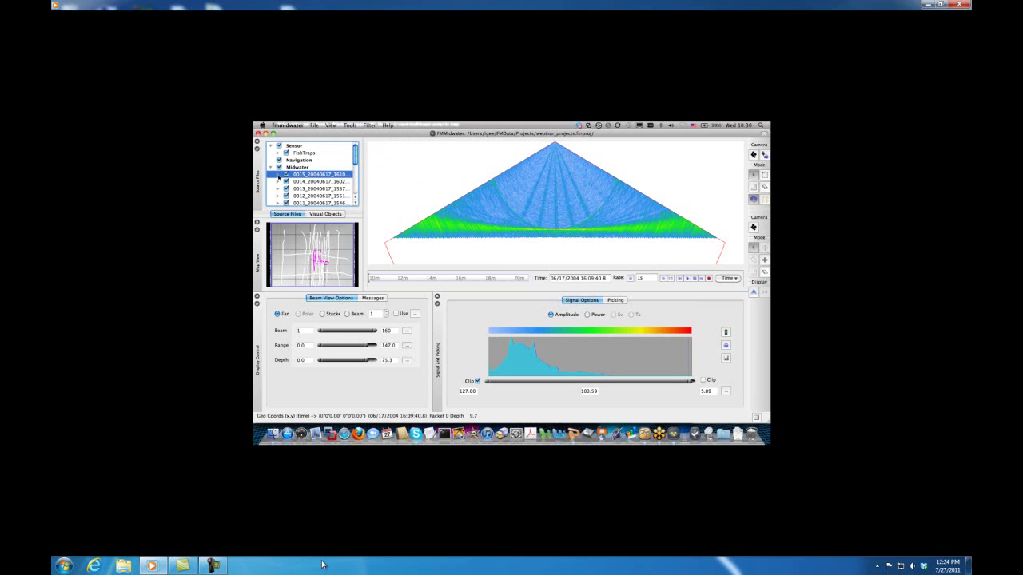
click(277, 174)
drag(355, 157, 354, 164)
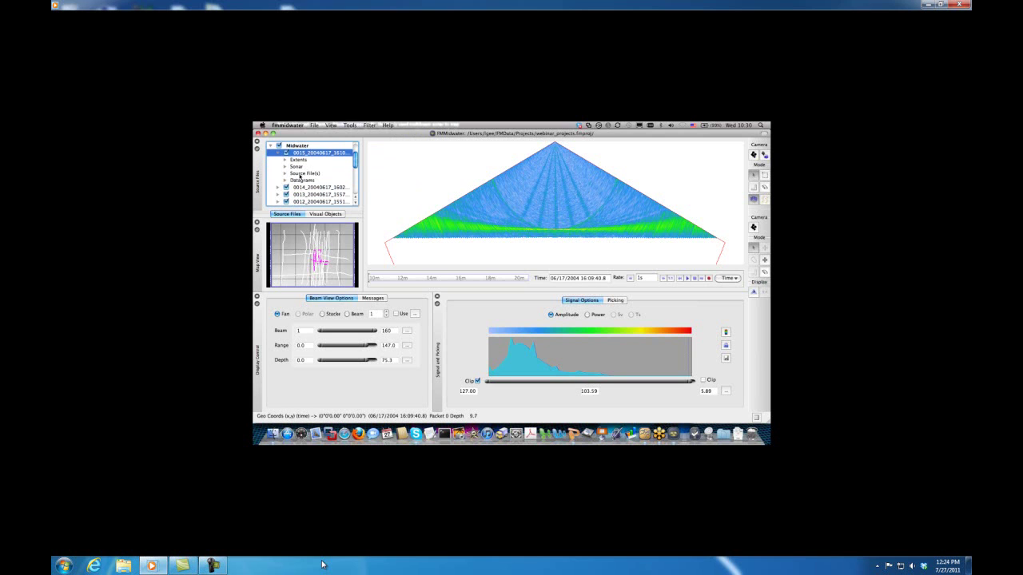
click(279, 152)
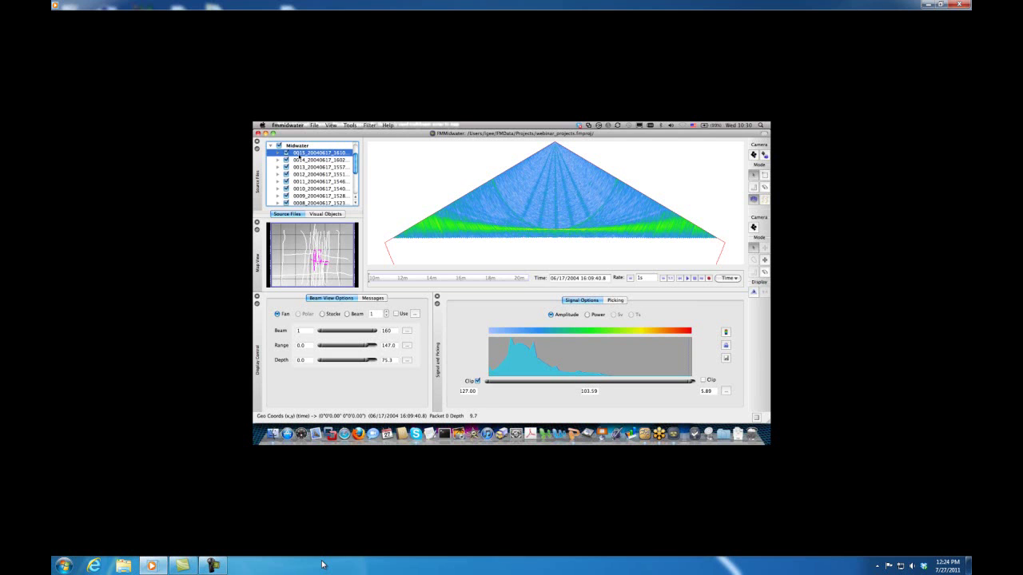
Switch to Finder, examine the GWC files in the project's Output/GWC/FishTraps folder, and collapse the GWC folder.
key(super+Tab)
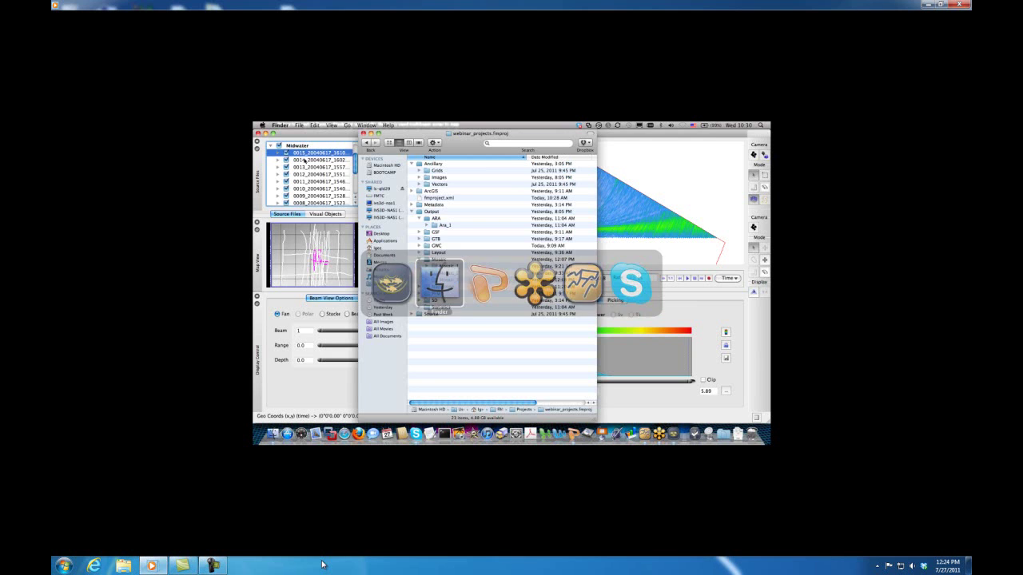
click(418, 246)
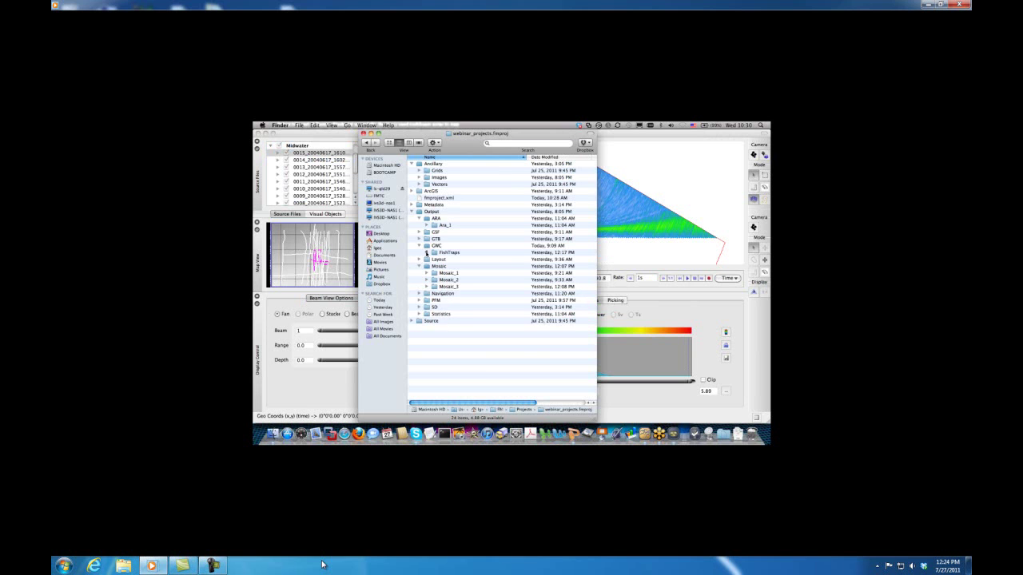
click(425, 252)
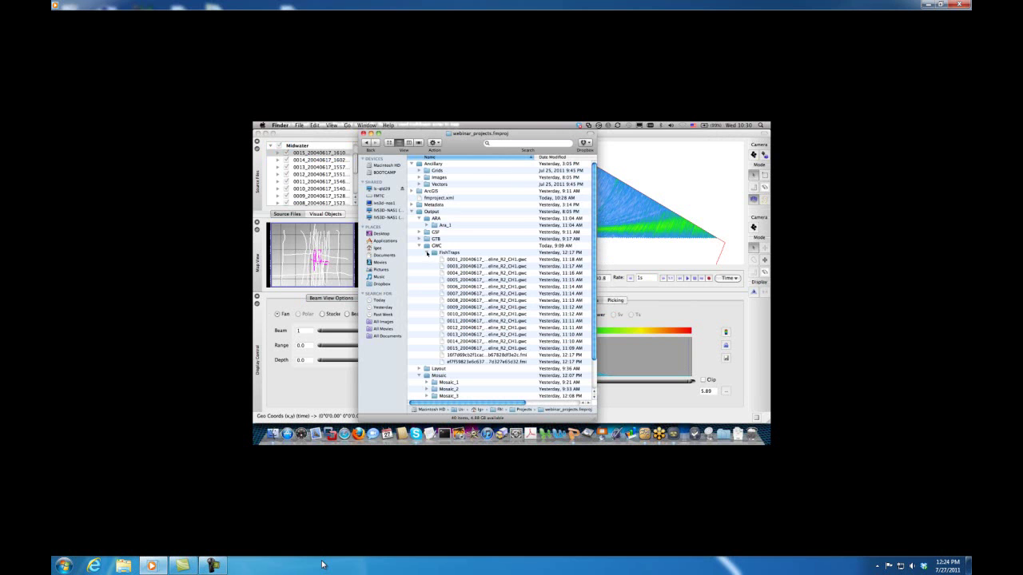
click(420, 245)
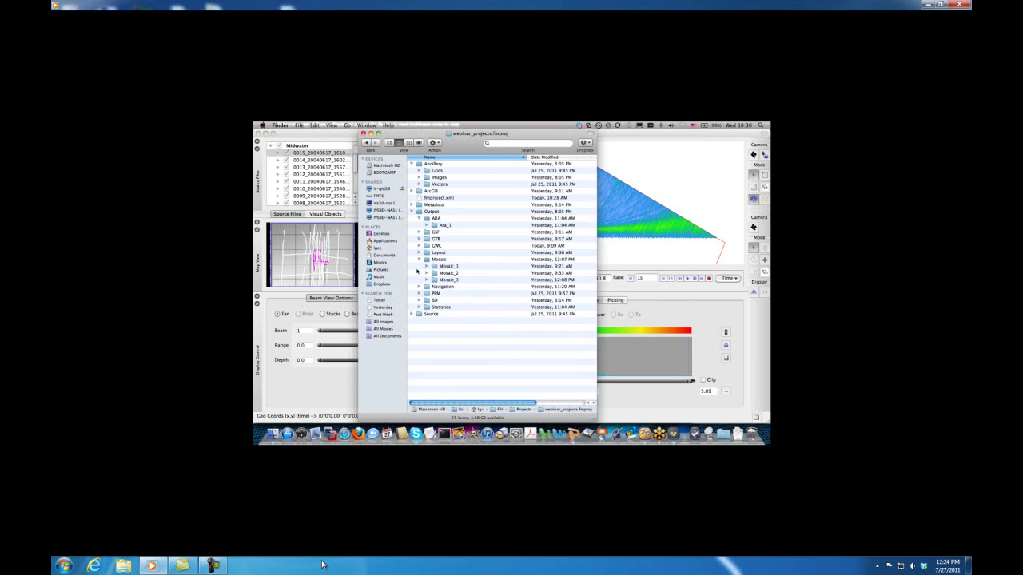
Return to FMMidwater, examine the SD files among the visual objects, and go back to the source files.
click(345, 194)
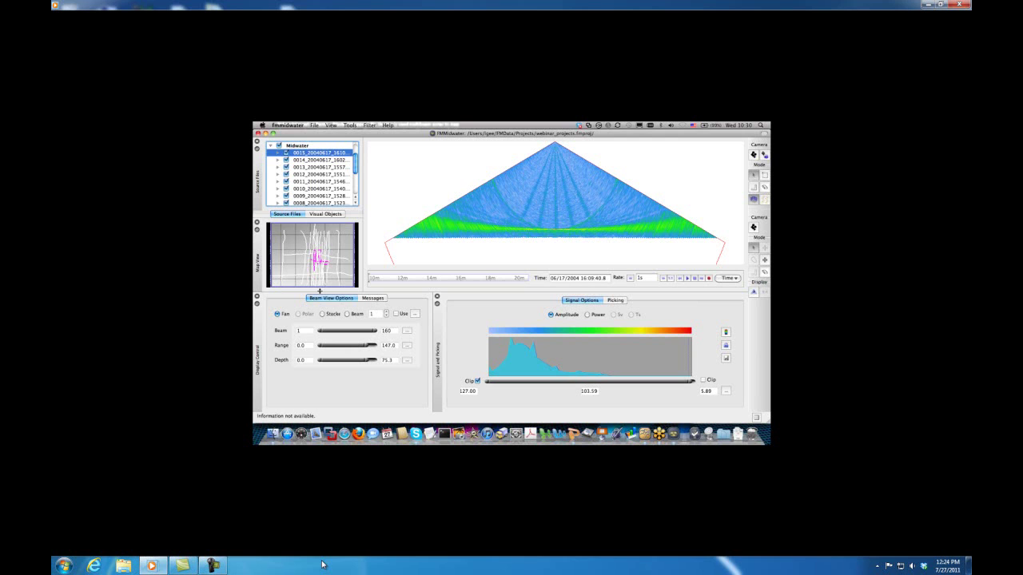
click(340, 214)
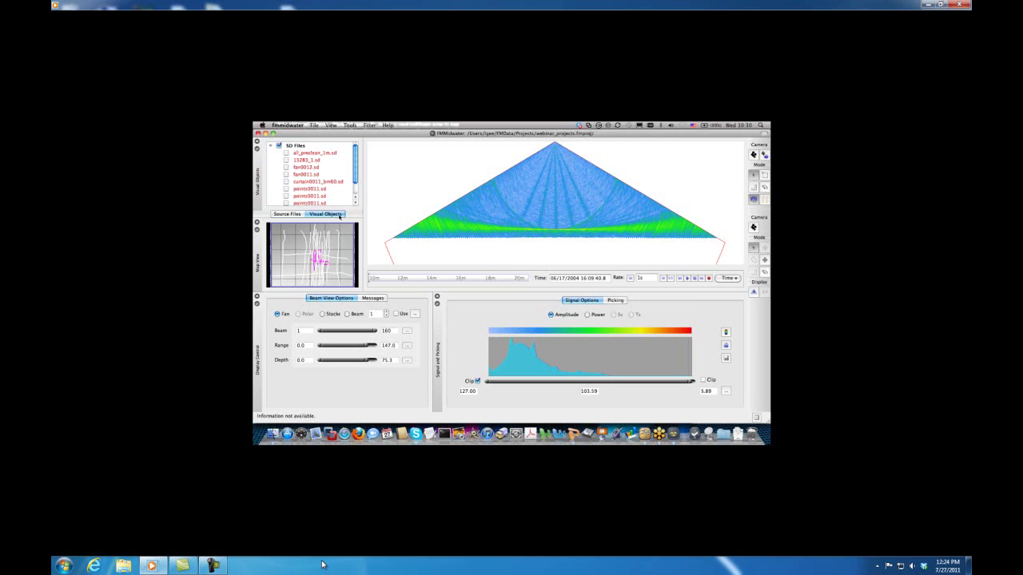
mouse_move(357, 166)
mouse_down()
mouse_move(355, 177)
mouse_move(354, 158)
mouse_up()
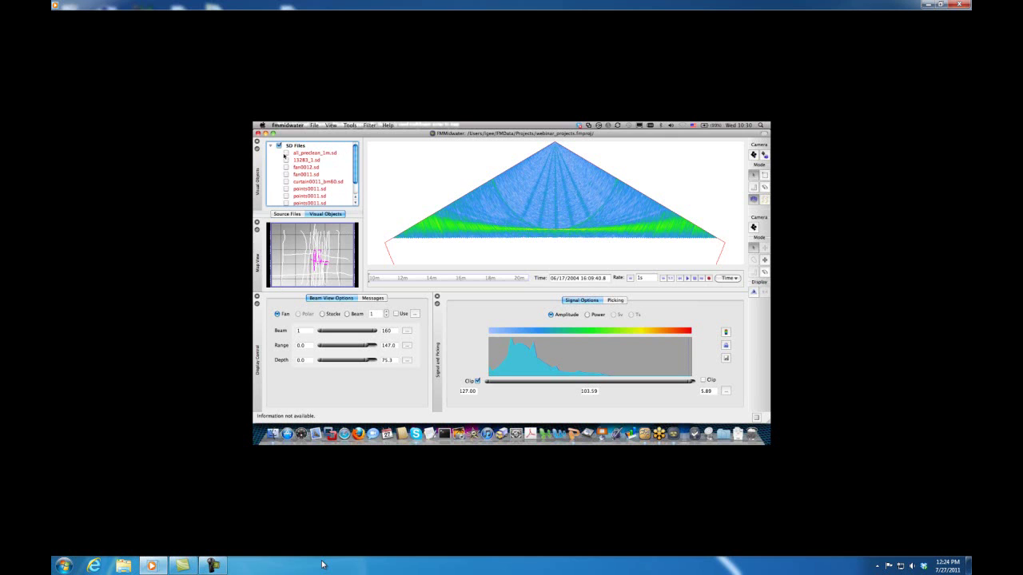
click(288, 215)
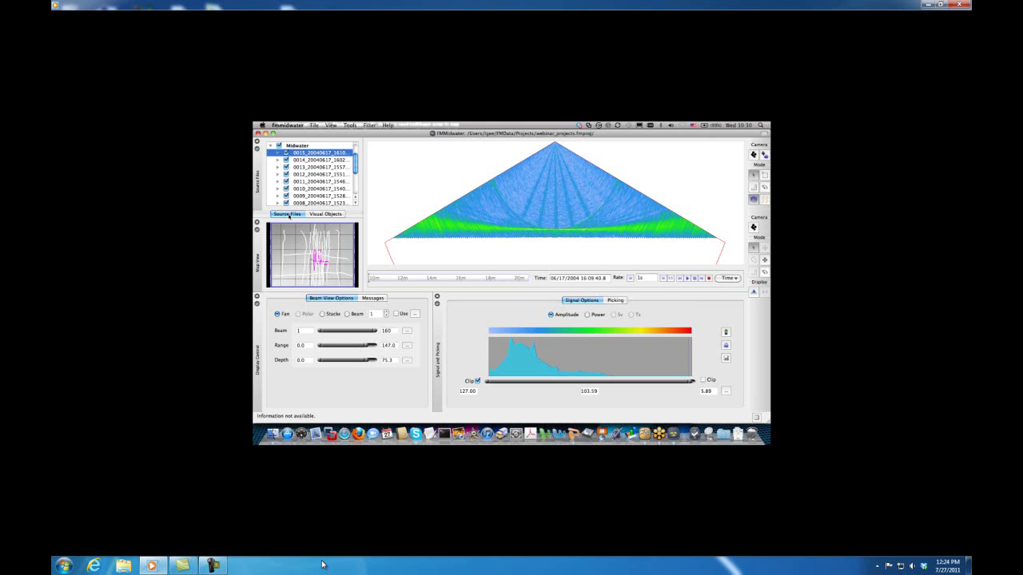
Advance the midwater fan display to 06/17/2004 16:13:23.7 and close FMMidwater.
drag(369, 279, 423, 280)
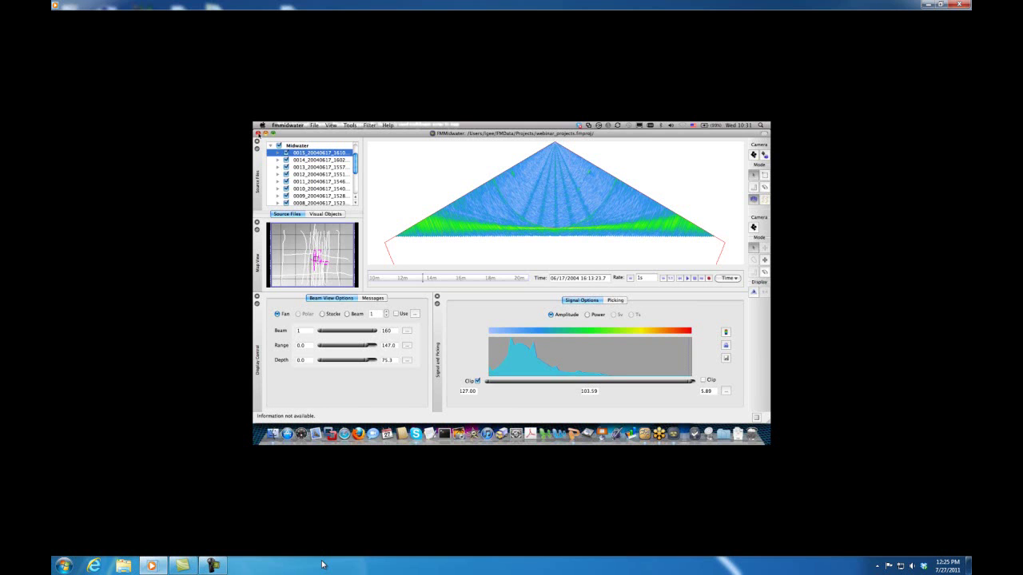
key(super+Tab)
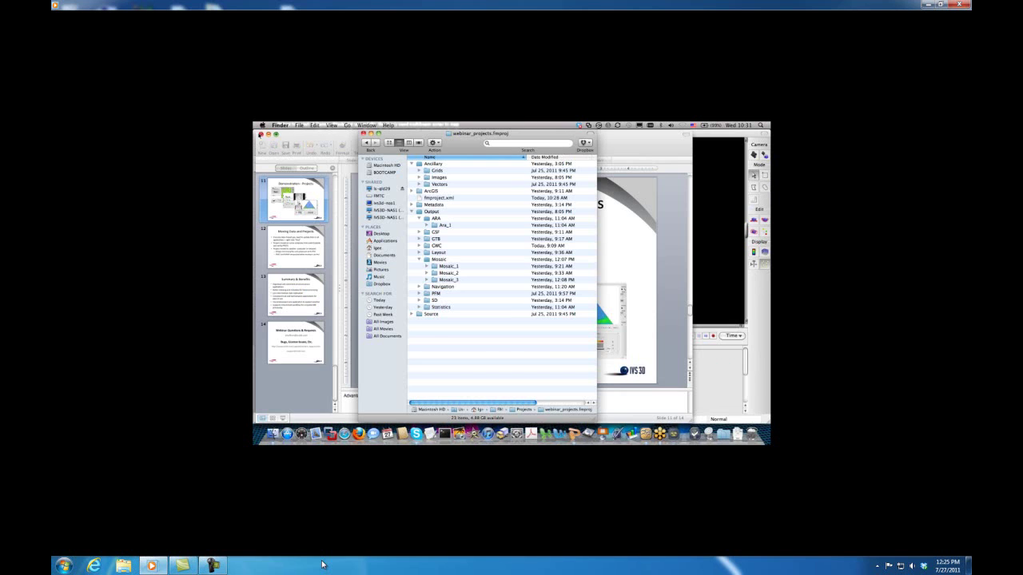
Switch to Fledermaus, select curtain0011_bm60.sd, and advance the scene time to 06/17/2004 15:46:57.7 to inspect the midwater curtain and fan.
click(655, 432)
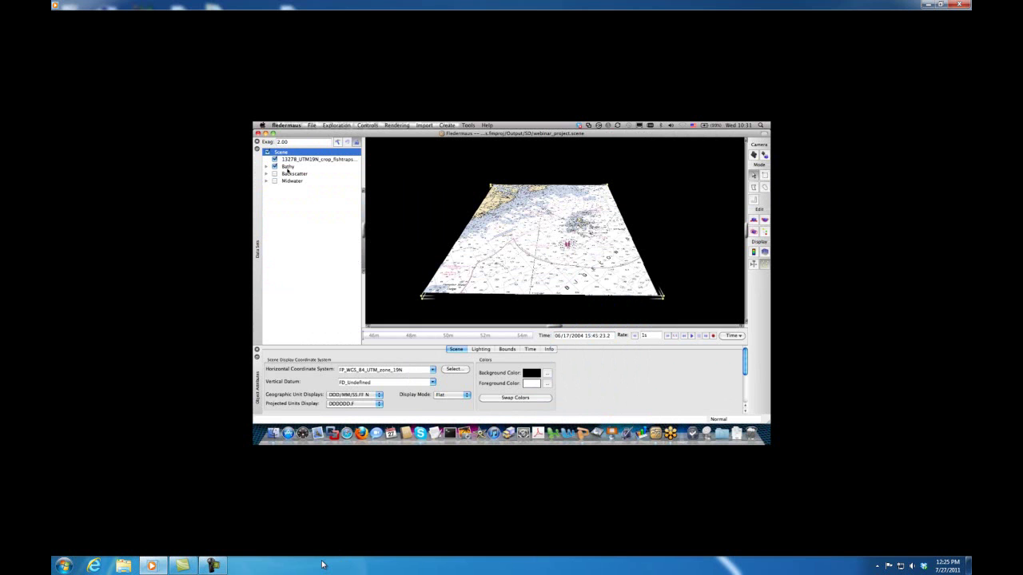
mouse_move(568, 243)
mouse_down()
mouse_move(577, 226)
mouse_move(562, 227)
mouse_up()
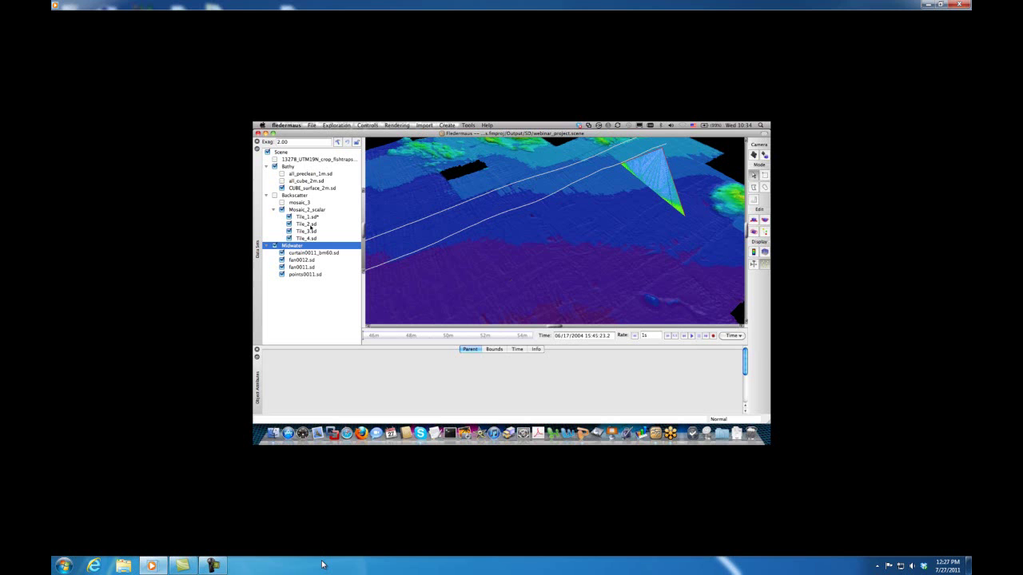
click(313, 254)
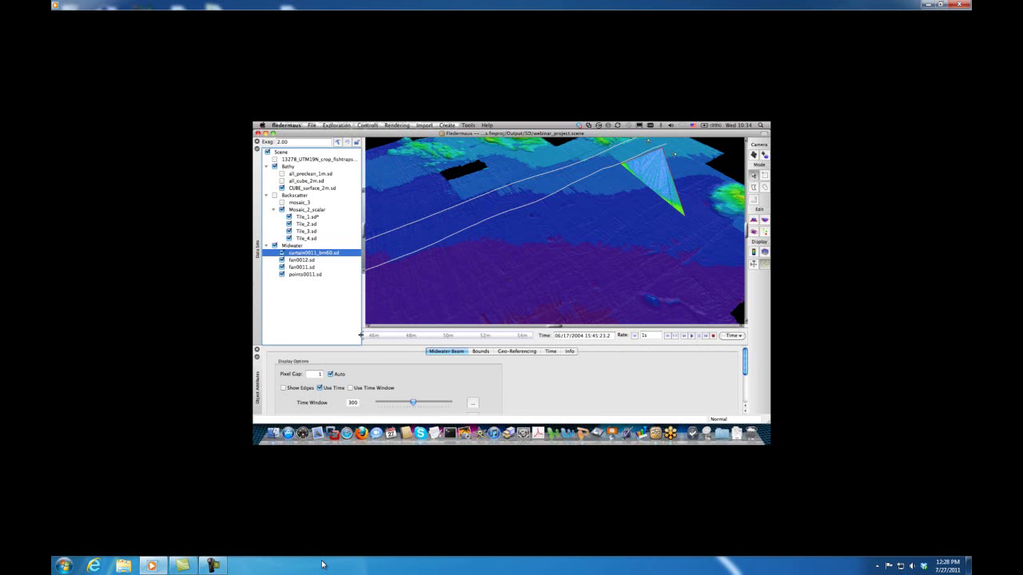
mouse_move(380, 336)
mouse_down()
mouse_move(401, 337)
mouse_move(392, 337)
mouse_up()
drag(506, 236, 591, 217)
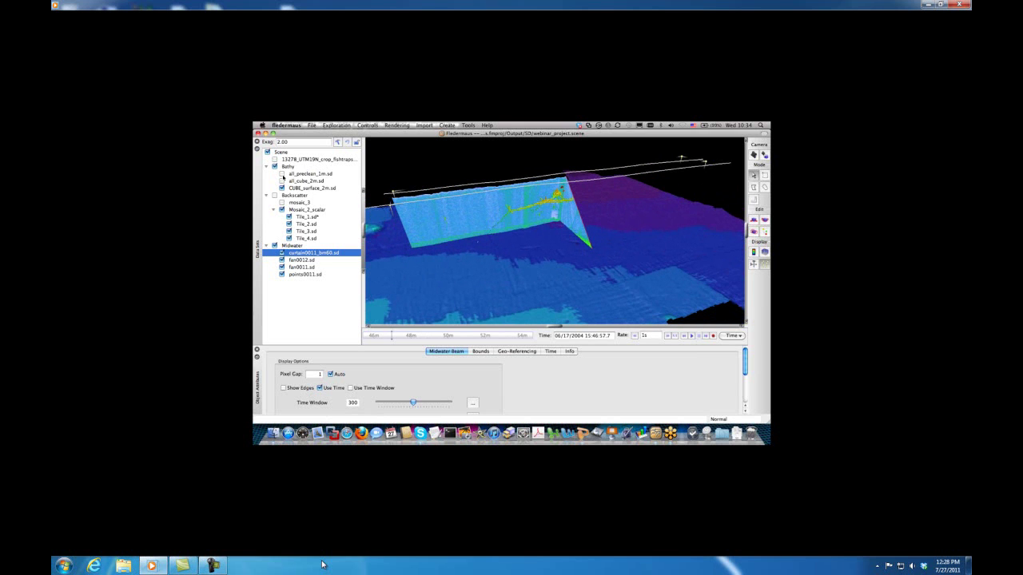
Hide CUBE_surface_2m.sd and display all_preclean_1m.sd, with a close view of where the midwater curtain and fan meet.
click(282, 188)
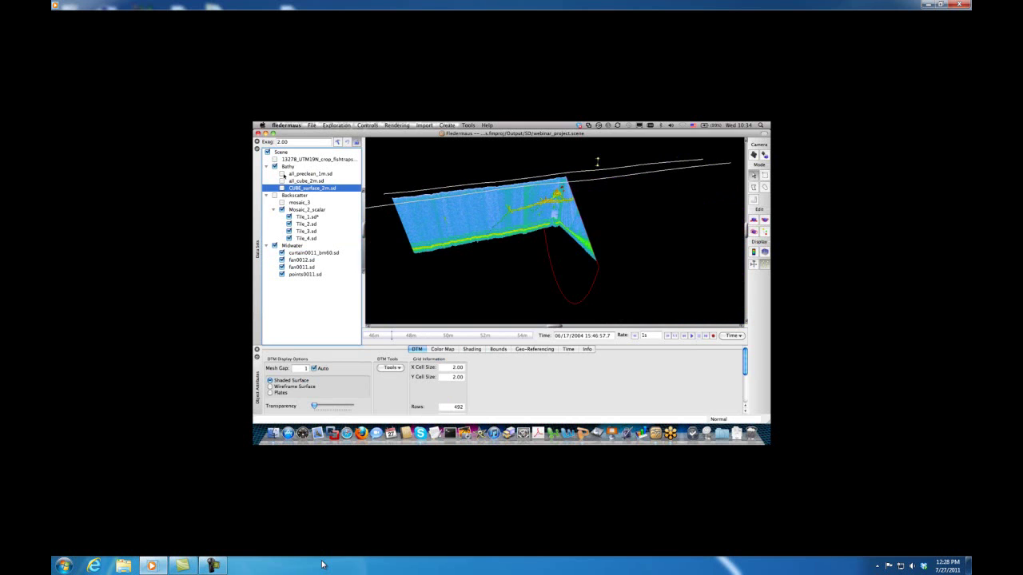
click(282, 174)
drag(564, 213, 540, 232)
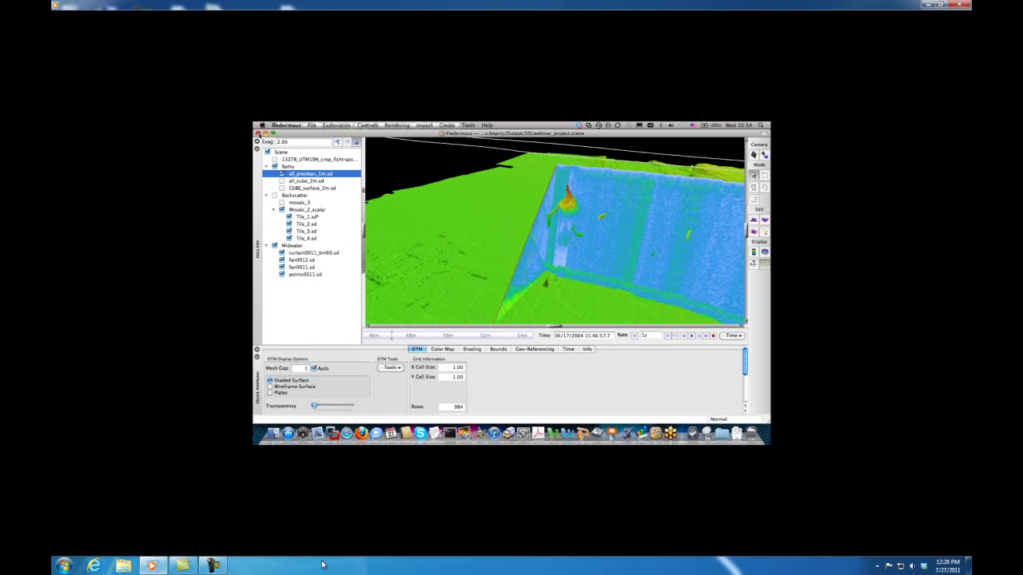
Close Fledermaus and reopen the previous project webinar_projects.fmproj in FMGeocoder Toolbox.
click(259, 134)
click(544, 300)
click(692, 431)
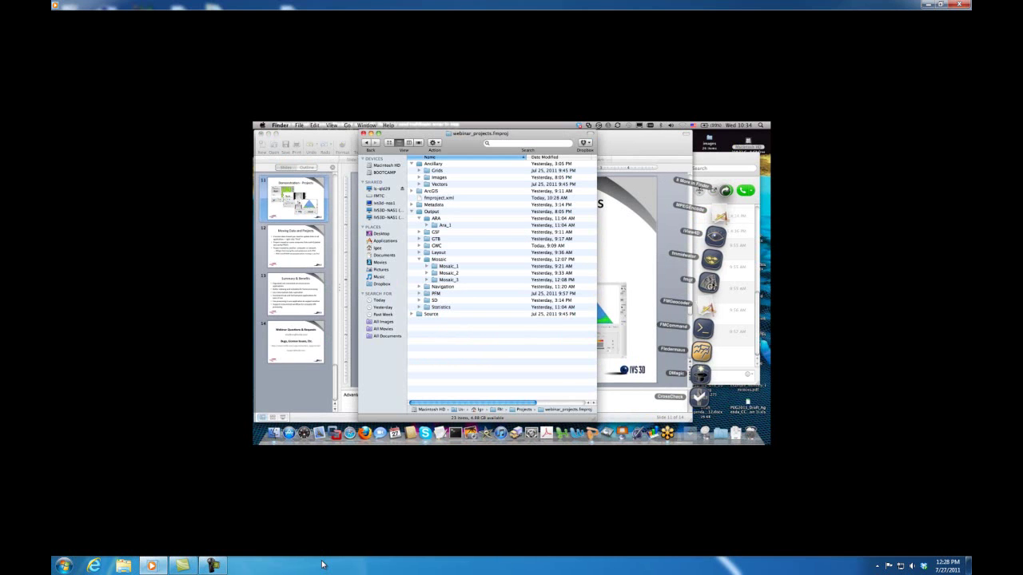
click(707, 308)
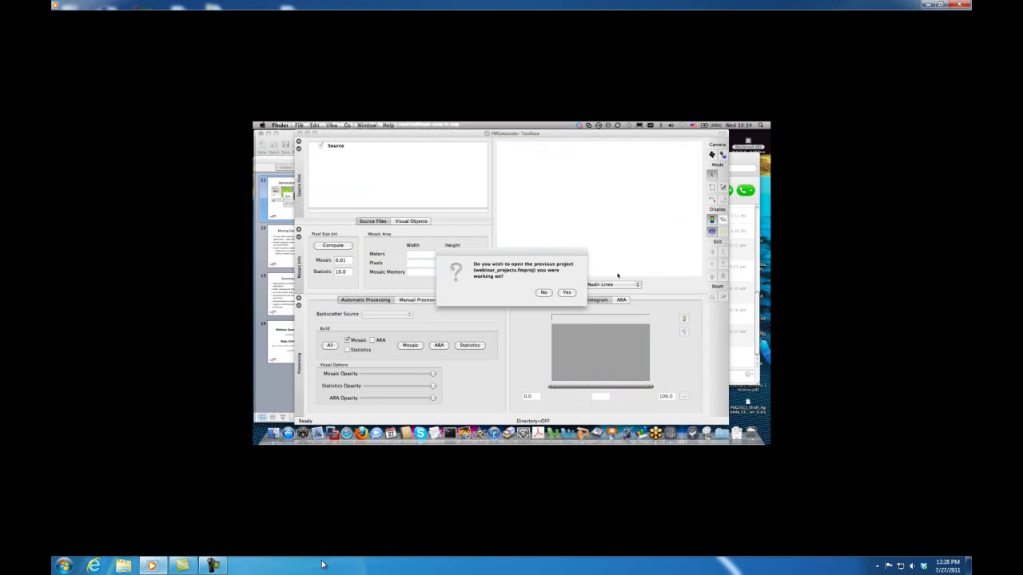
click(567, 292)
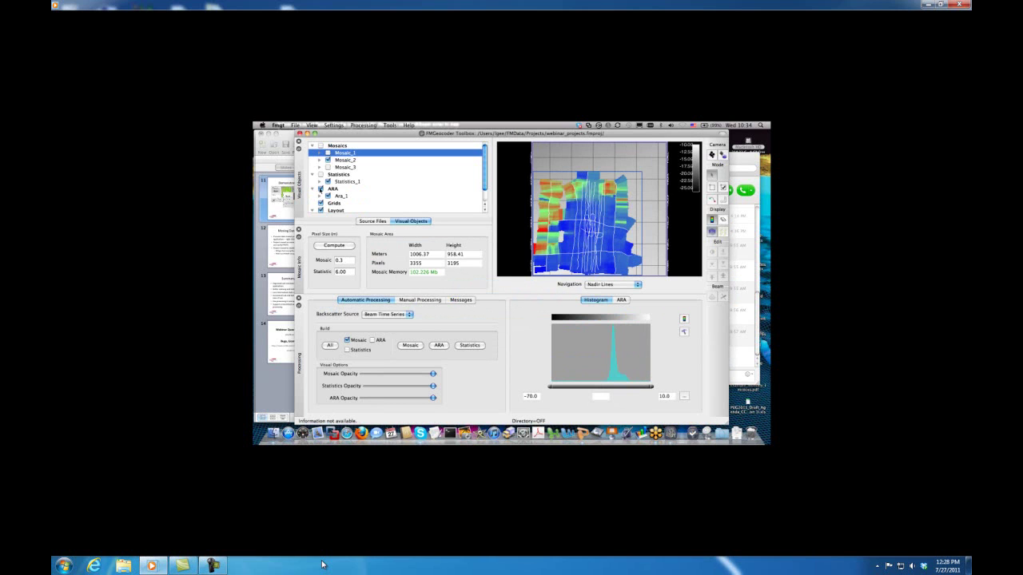
Hide the ARA layer, display the mosaics with only Mosaic_3 visible, and inspect its central area up close.
click(320, 190)
click(322, 146)
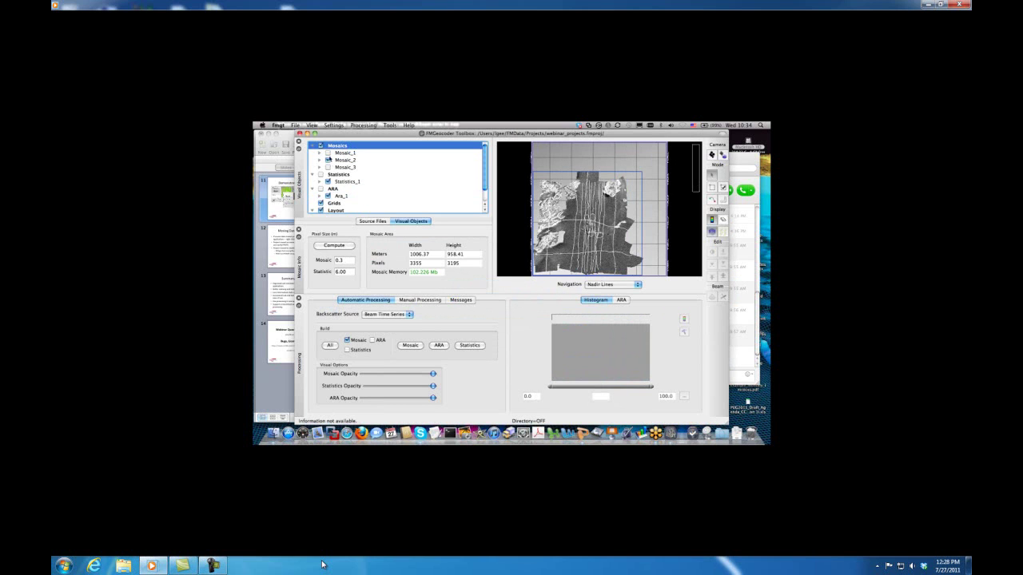
click(328, 168)
click(327, 161)
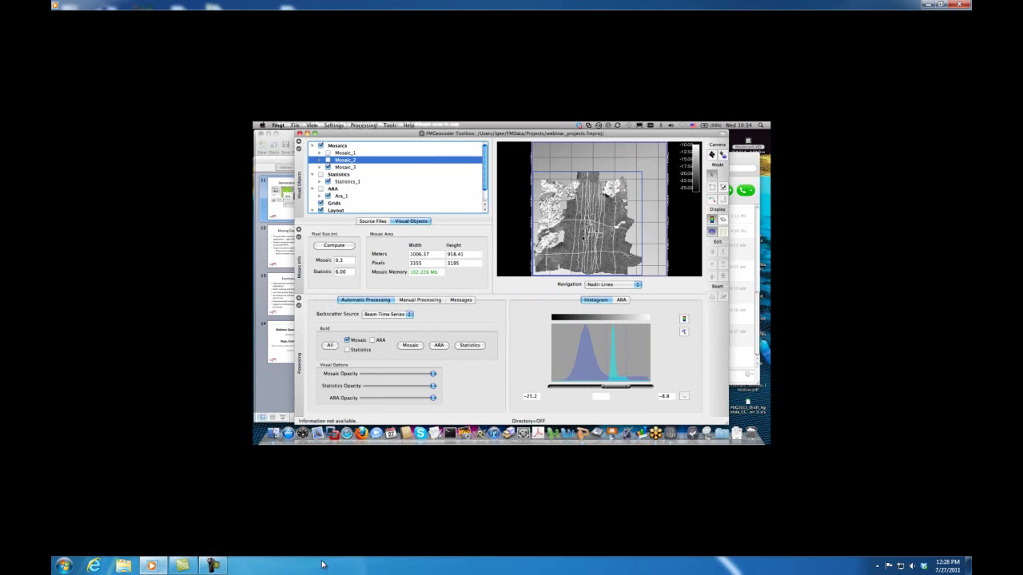
scroll(591, 232, up, 5)
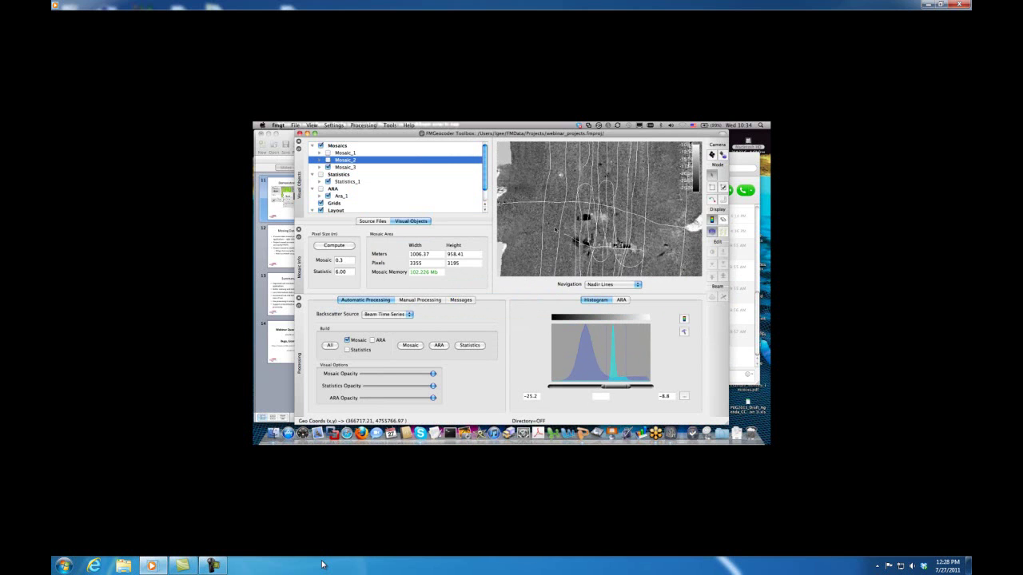
Hide the Source navigation lines over the mosaic and return to the project's visual objects.
click(372, 222)
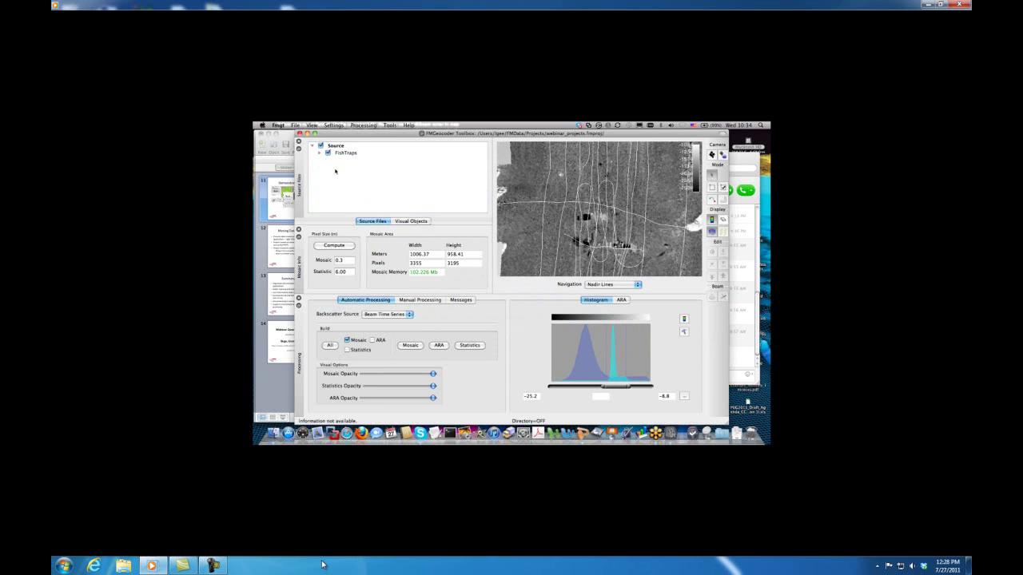
click(321, 145)
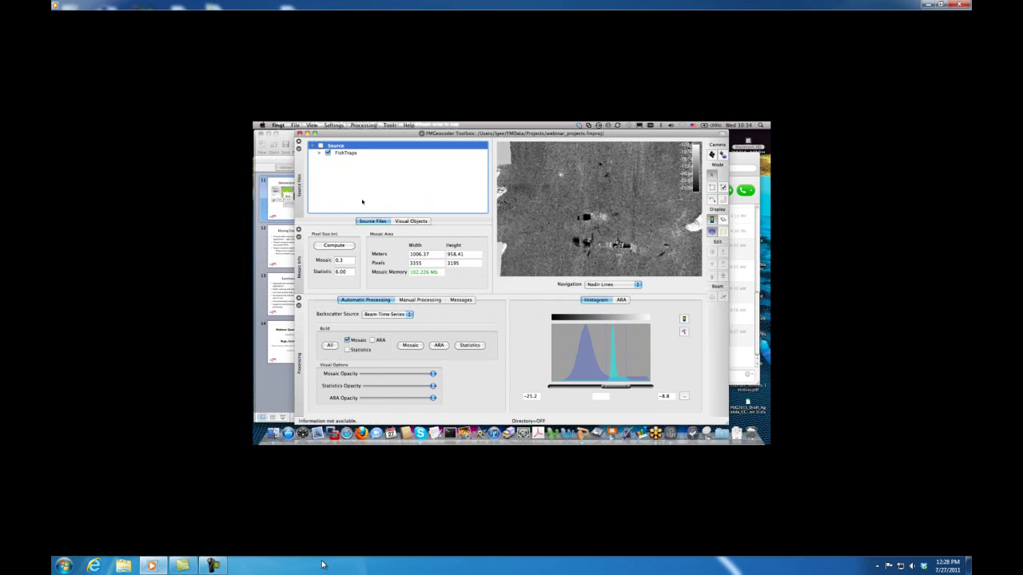
click(409, 221)
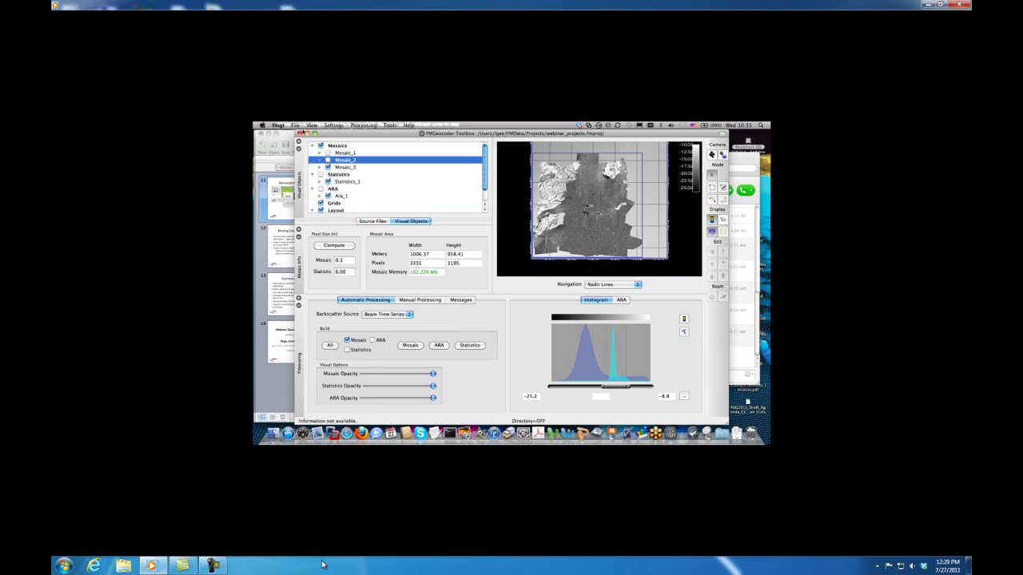
Enlarge the FMGeocoder Toolbox window and bring up the option for importing PFM edits into the project.
click(315, 133)
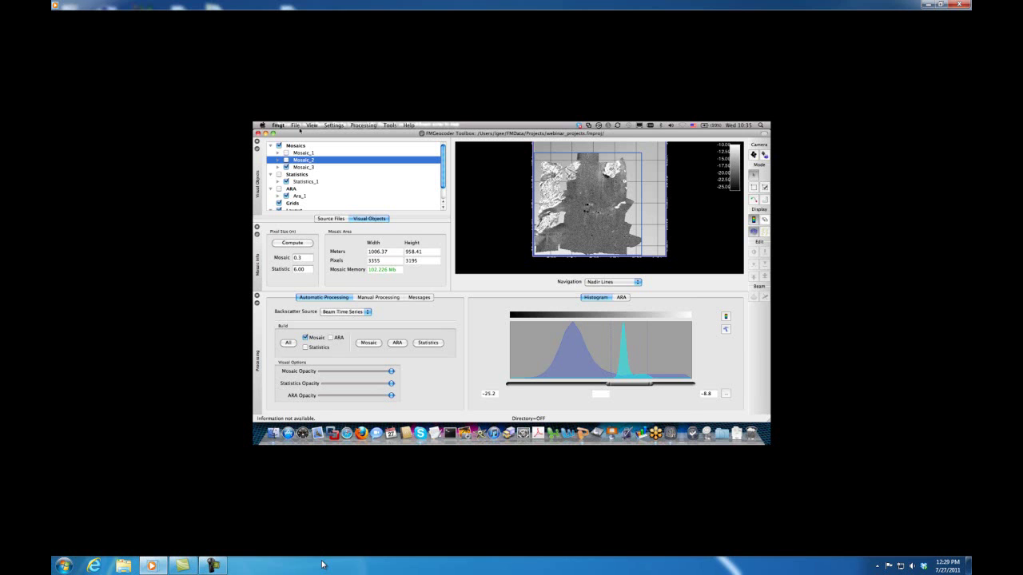
click(295, 126)
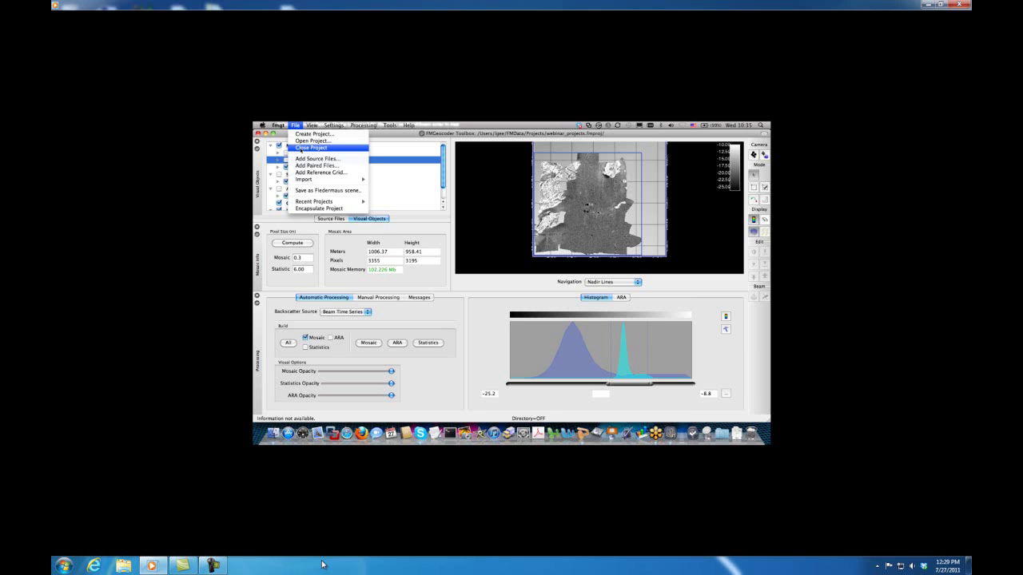
mouse_move(361, 179)
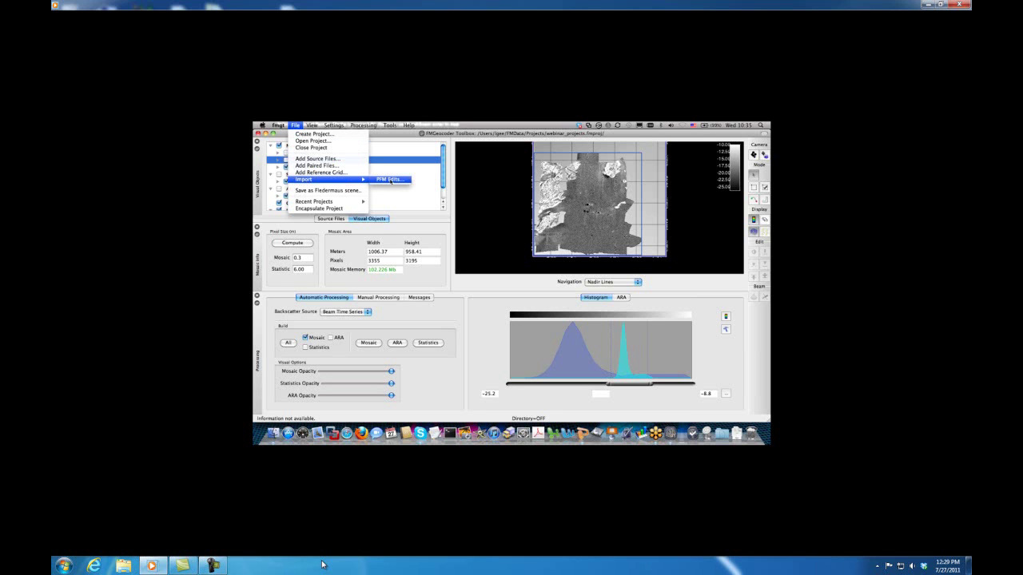